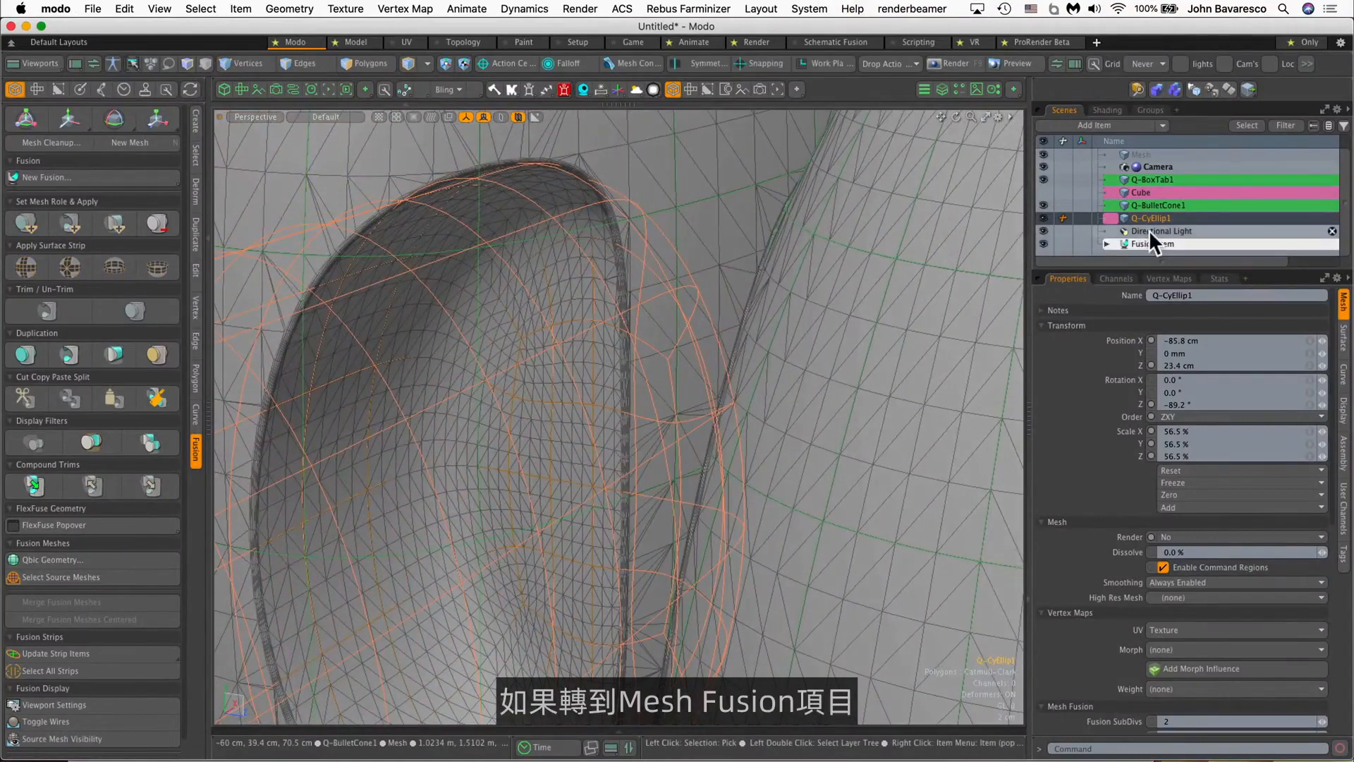
Step: Select the Fusion Item and set its default absolute strip width to 2 cm
click(1151, 242)
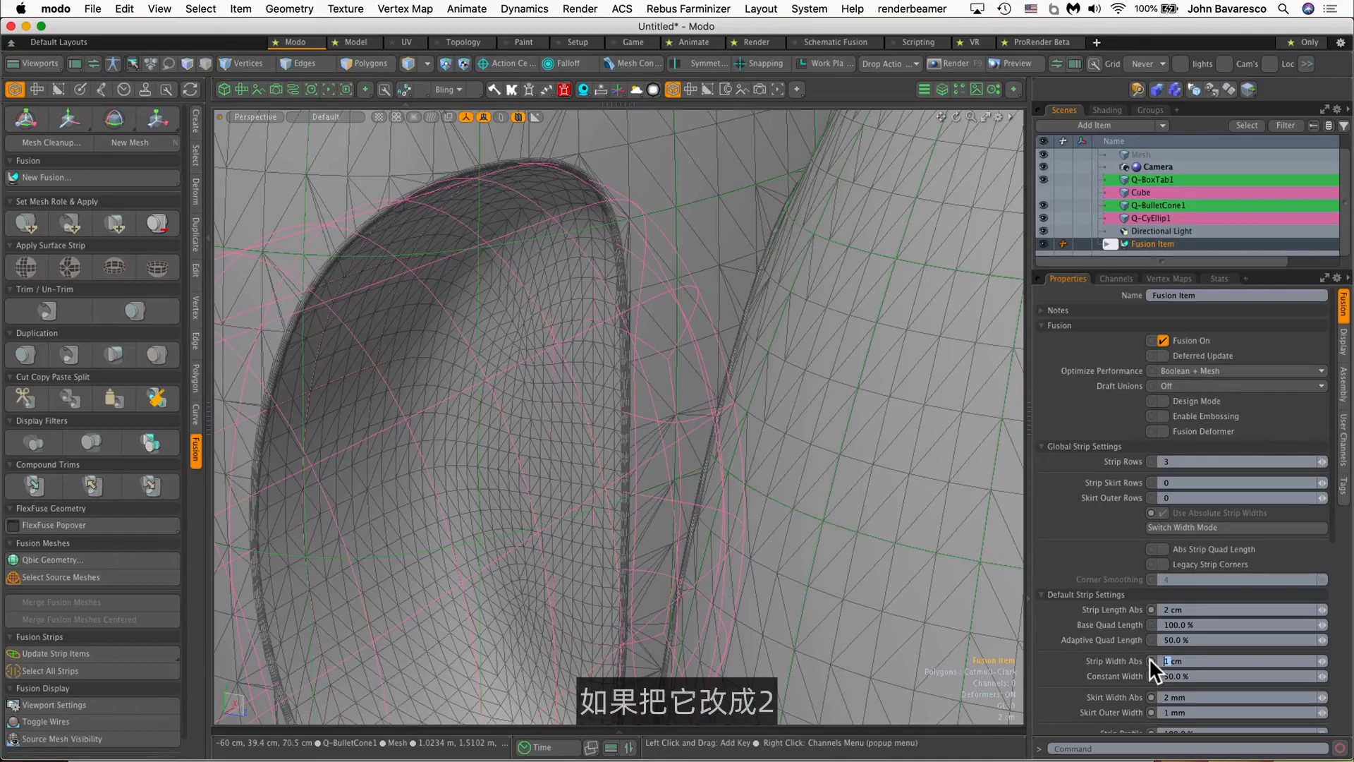
text(2)
key(Return)
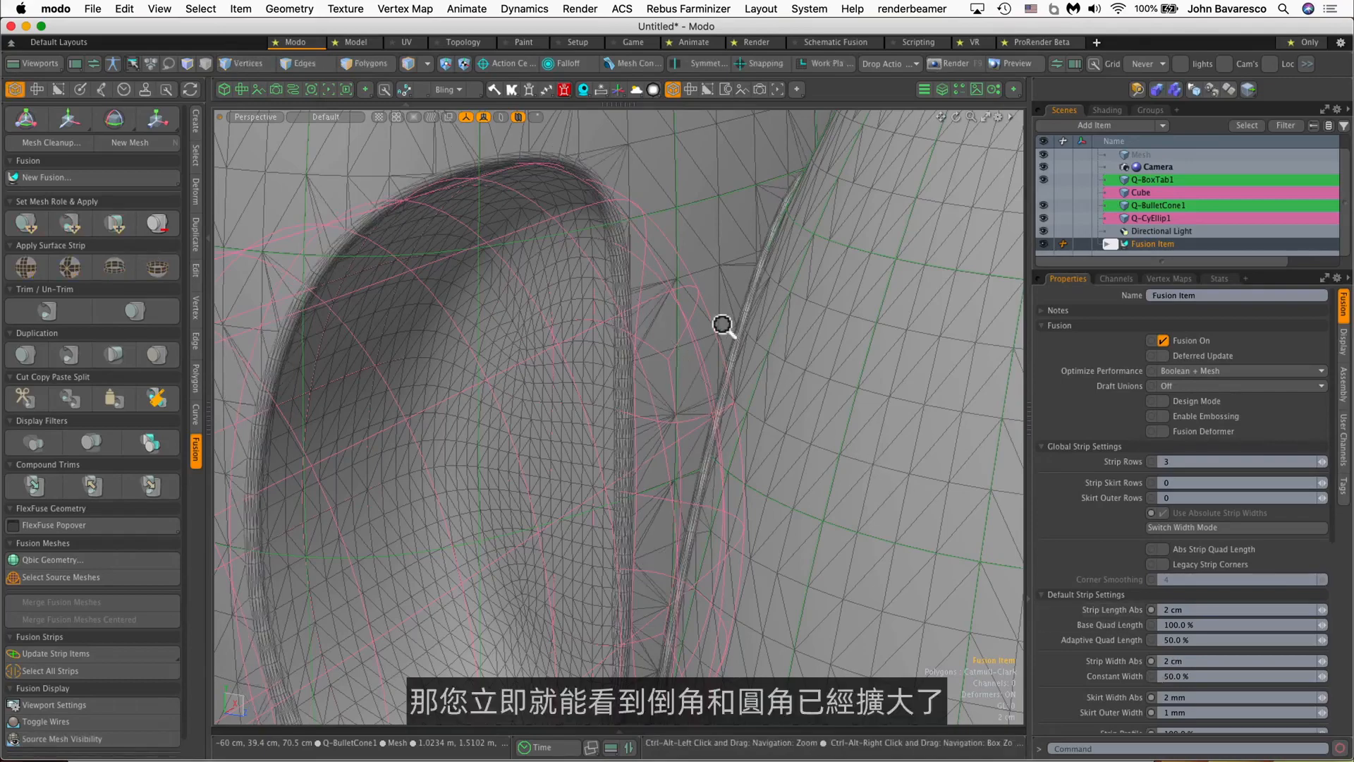
ctrl+alt+drag(723, 325, 611, 384)
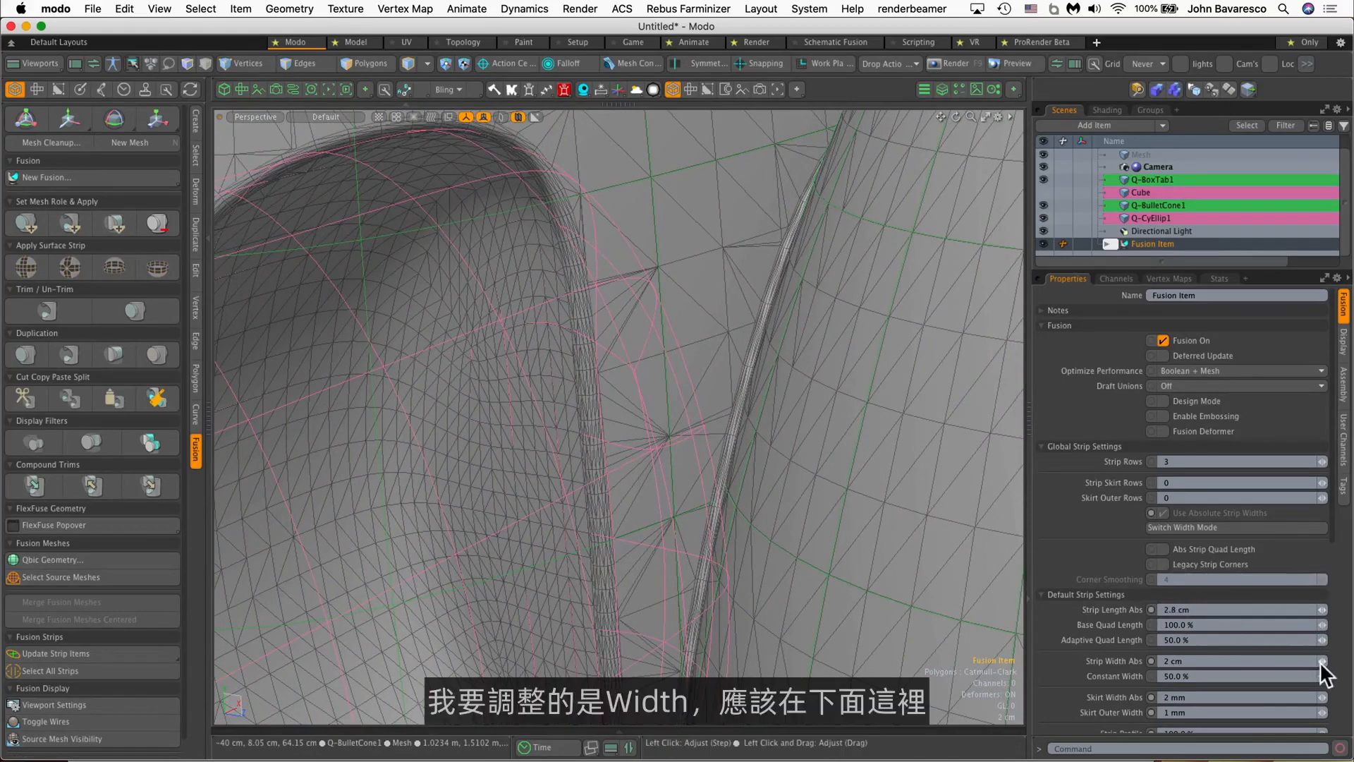
Step: Test wider default strips on the Fusion Item up to 6 cm, and reduce the absolute strip width to 2.79 cm
drag(1322, 660, 1353, 661)
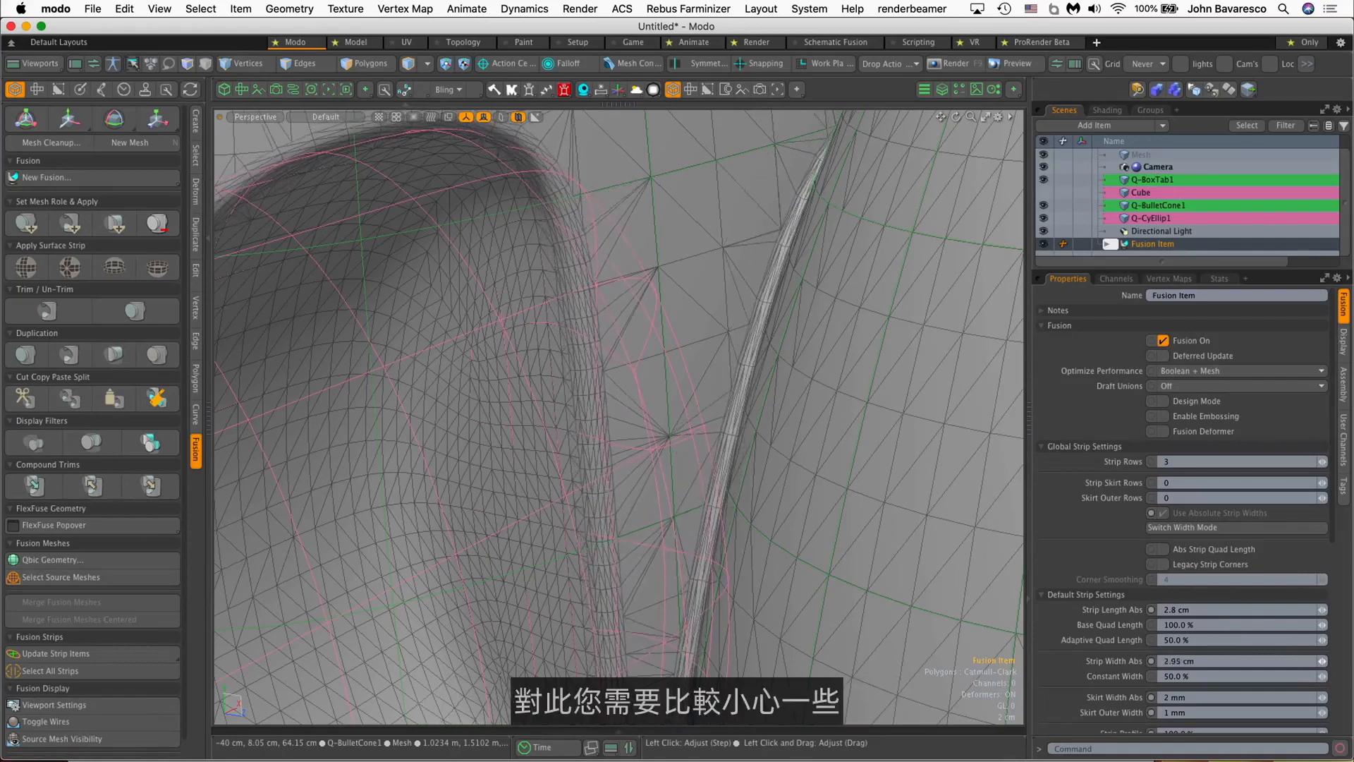
ctrl+alt+drag(917, 576, 805, 456)
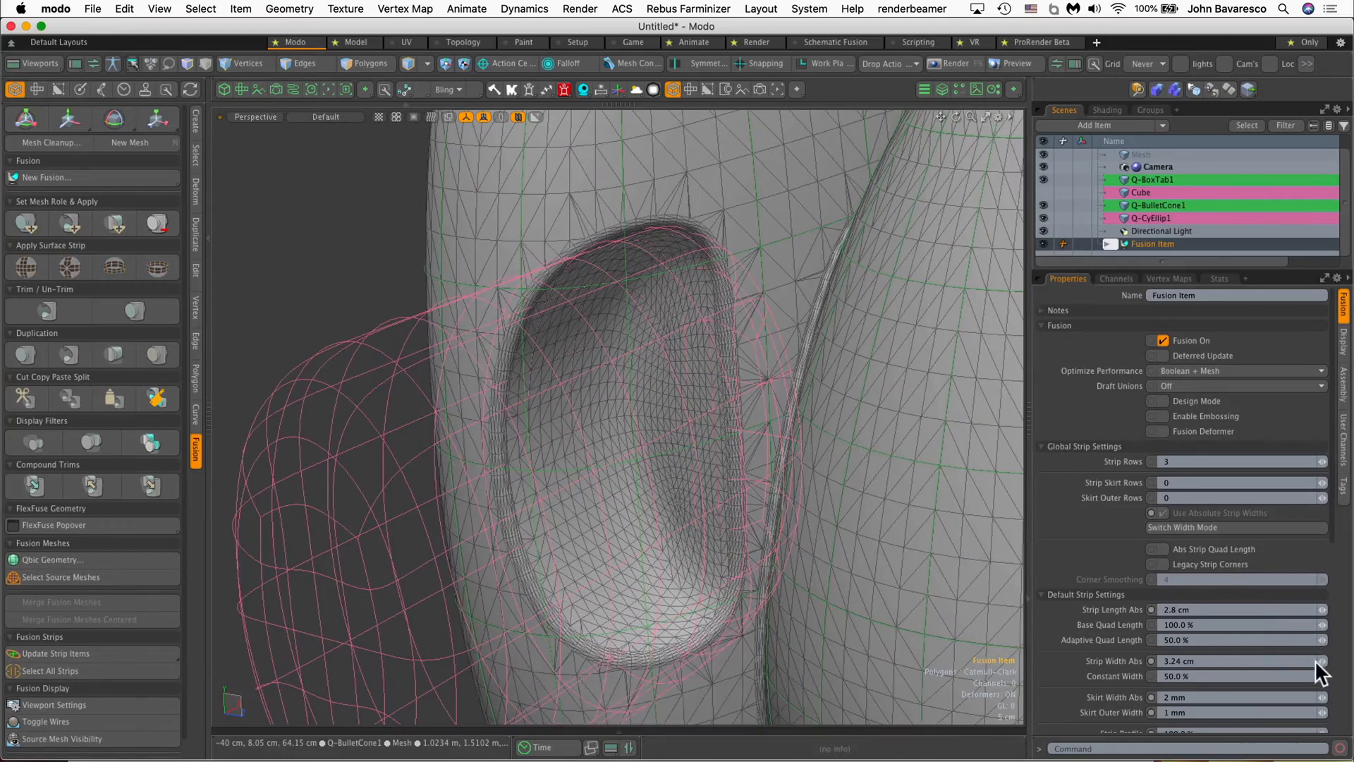
drag(1322, 661, 1340, 661)
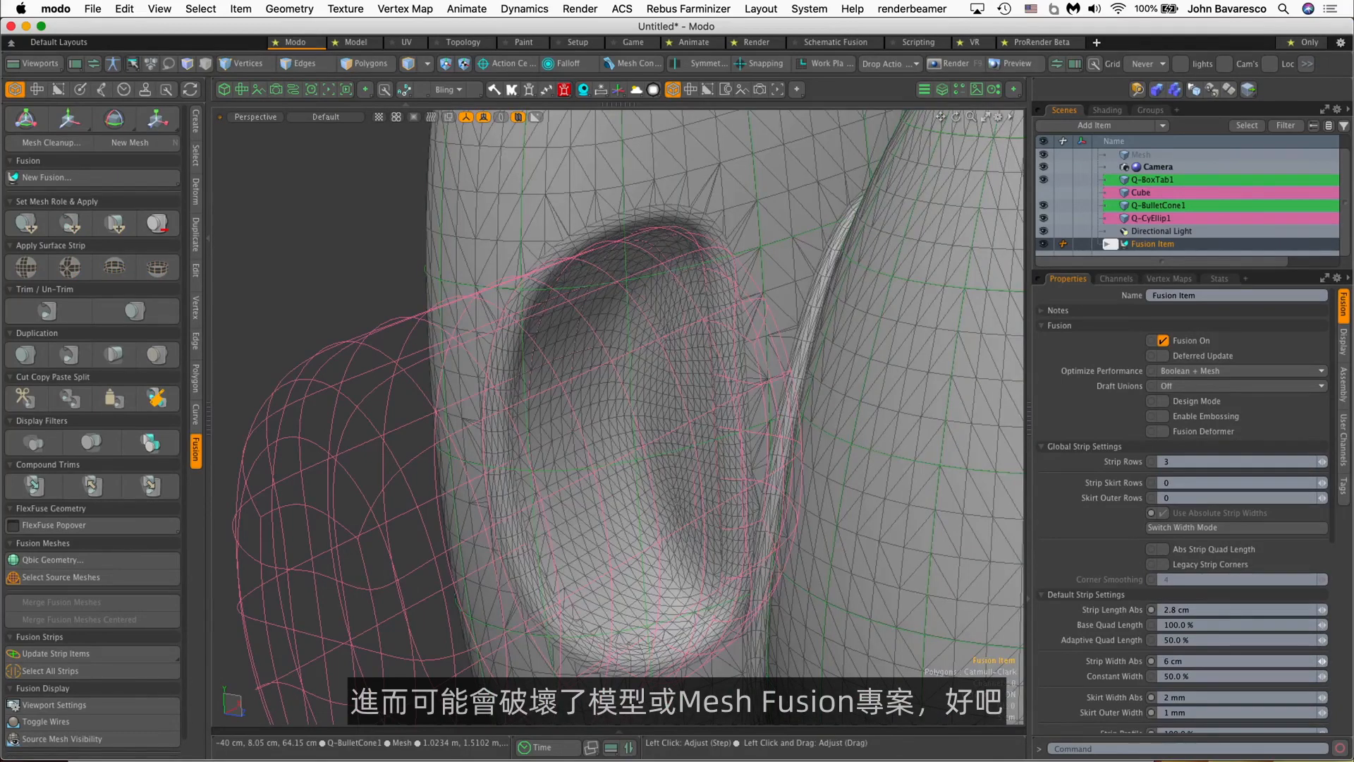
drag(1321, 661, 1312, 661)
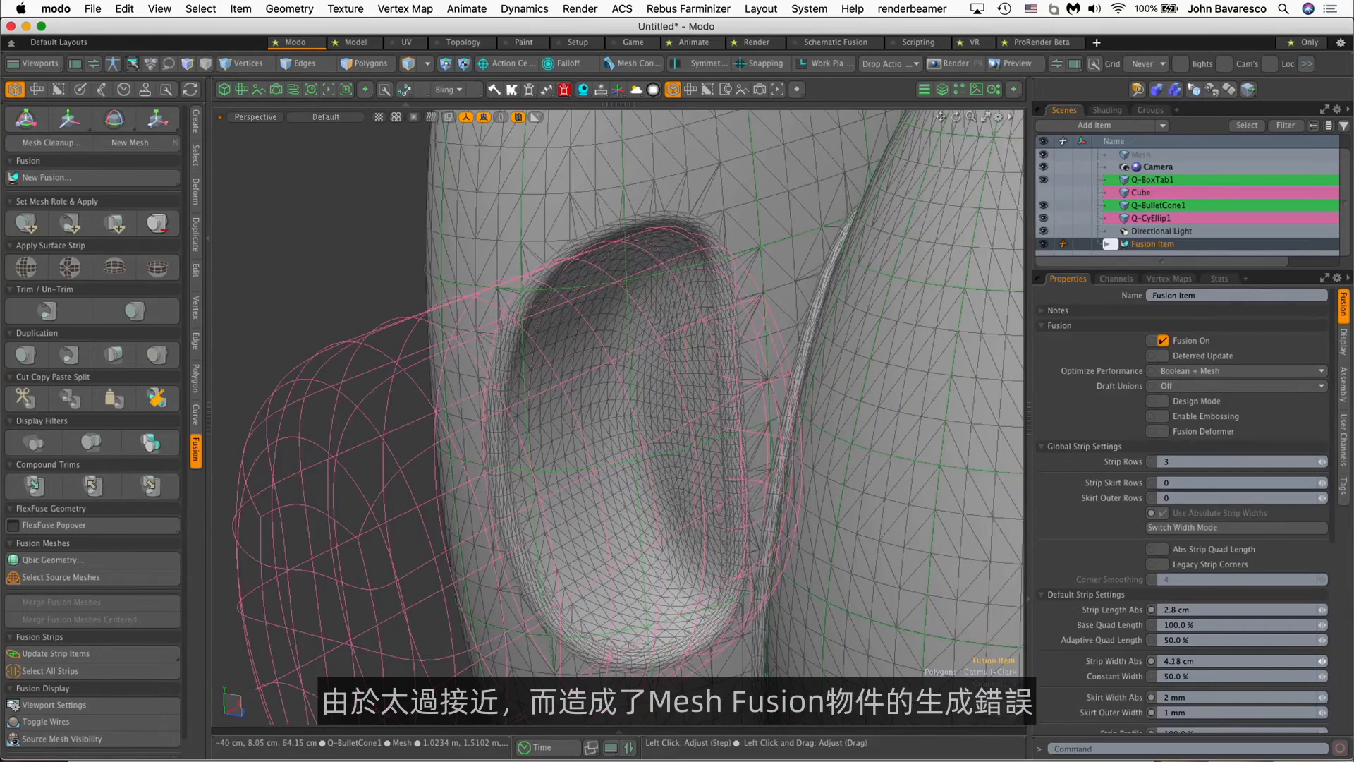
drag(1309, 660, 1300, 661)
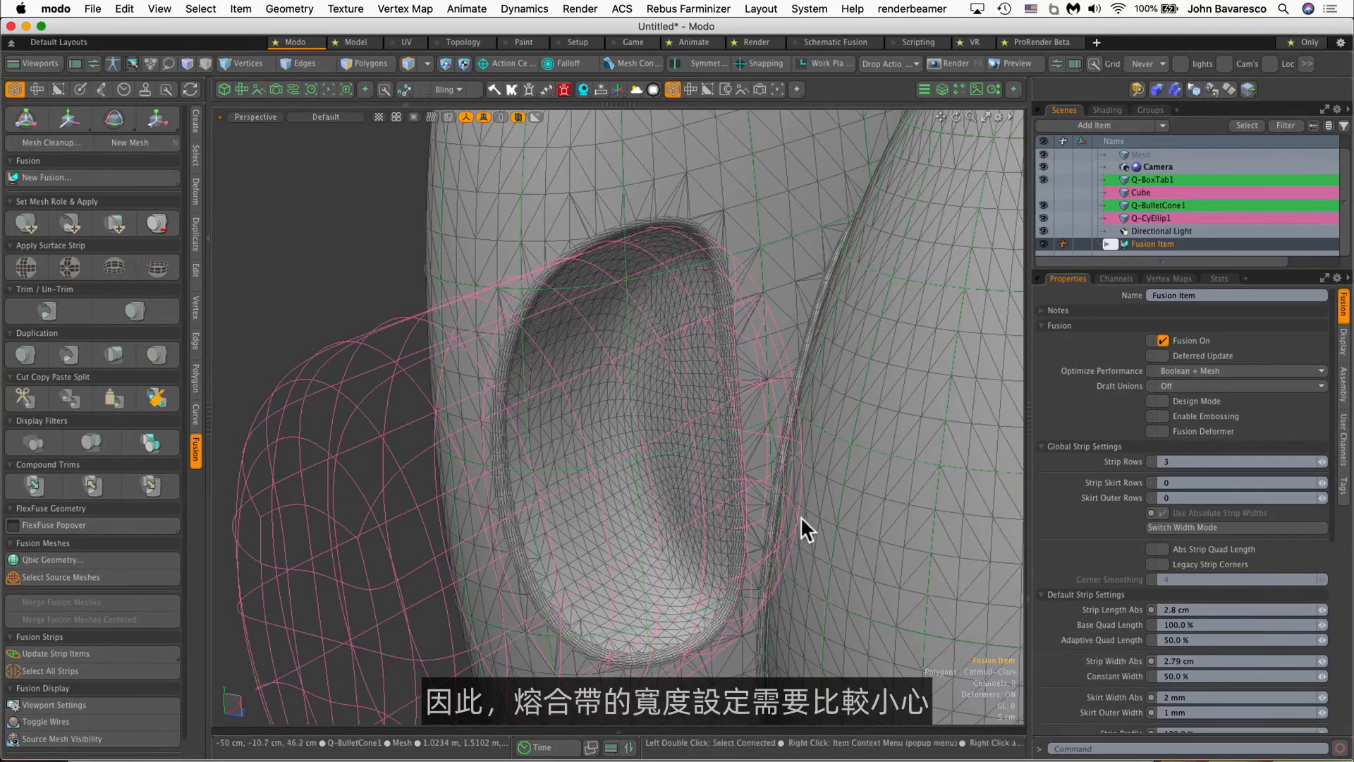
Step: Move the Q-CyEllip1 trim mesh along X to -65.4 cm so it cuts into the seam with the cone
alt+drag(780, 489, 709, 486)
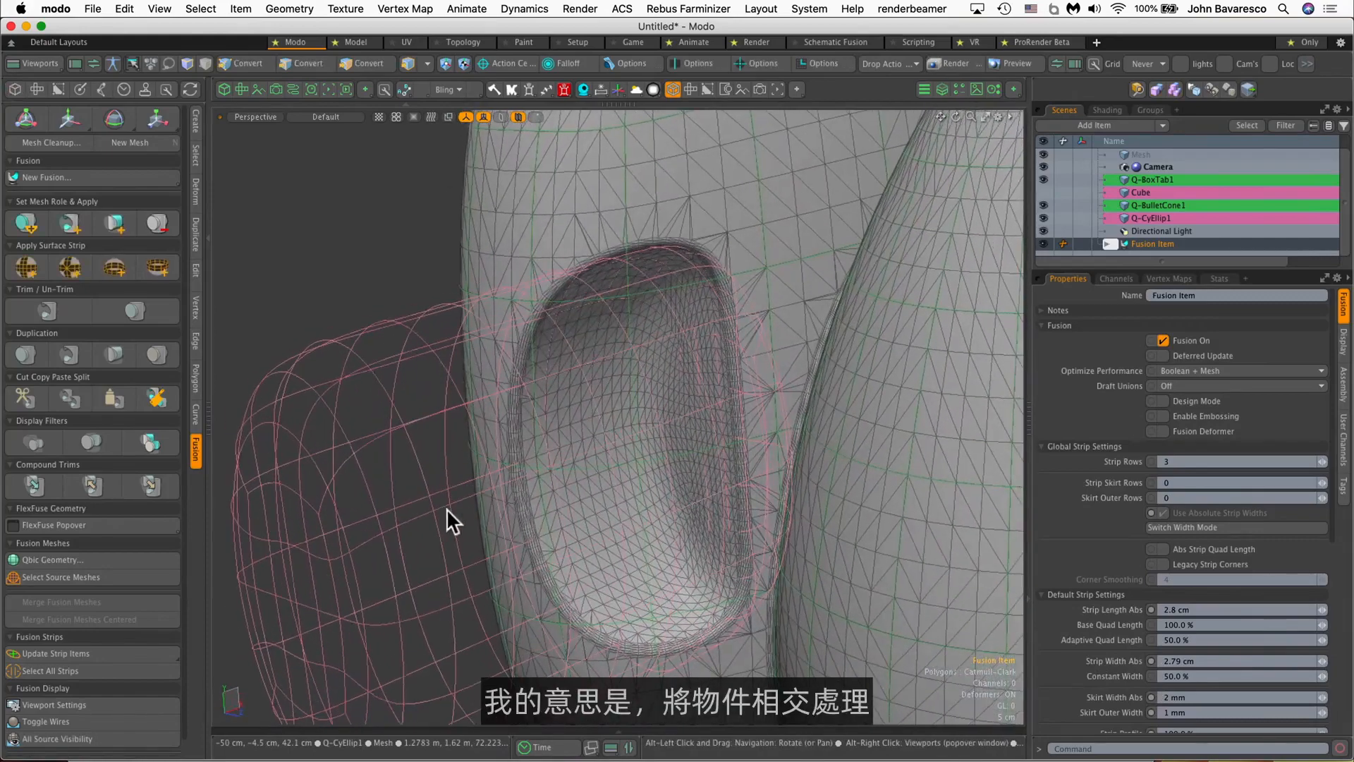
click(388, 485)
key(w)
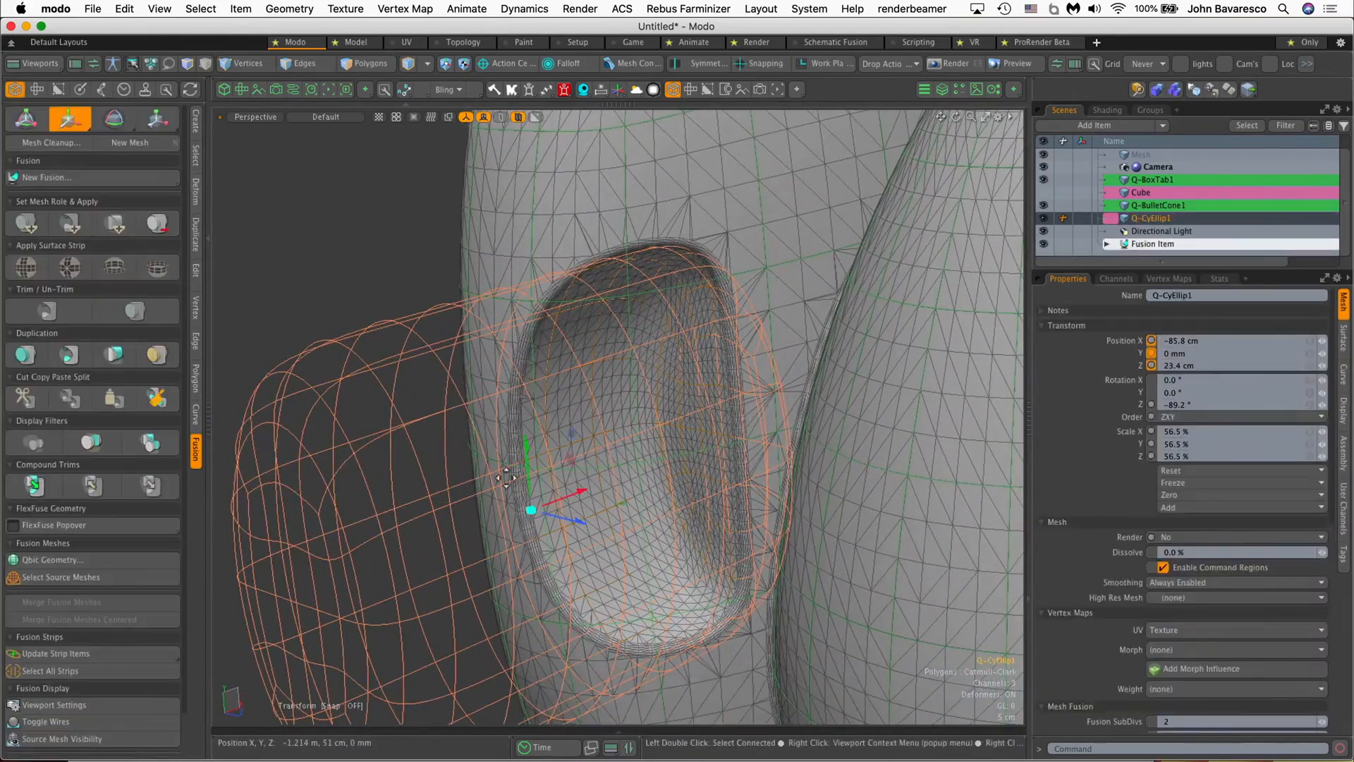
drag(581, 491, 668, 459)
Step: Examine how the recess's edge strip blends with the strip along the cone where the two intersect
ctrl+alt+drag(816, 341, 875, 334)
alt+drag(738, 380, 801, 272)
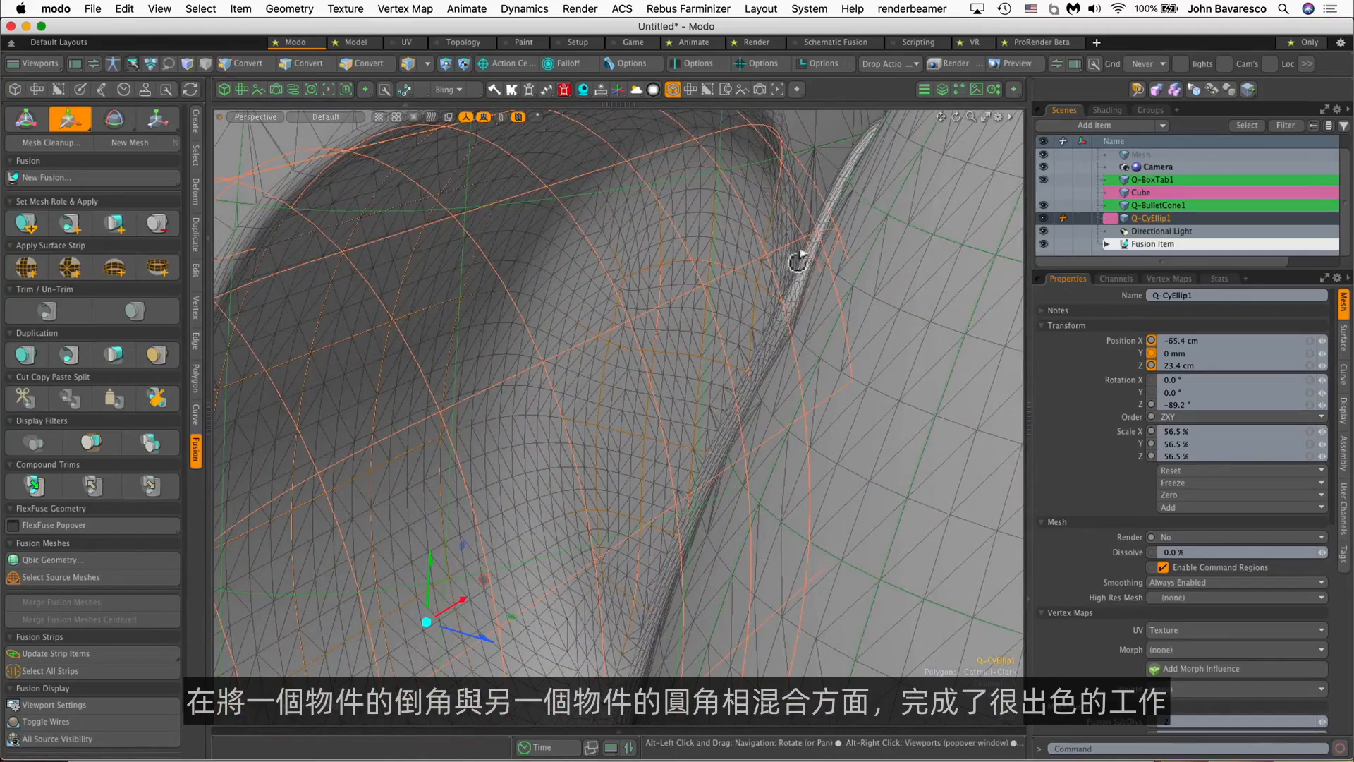
key(5)
alt+drag(781, 316, 698, 427)
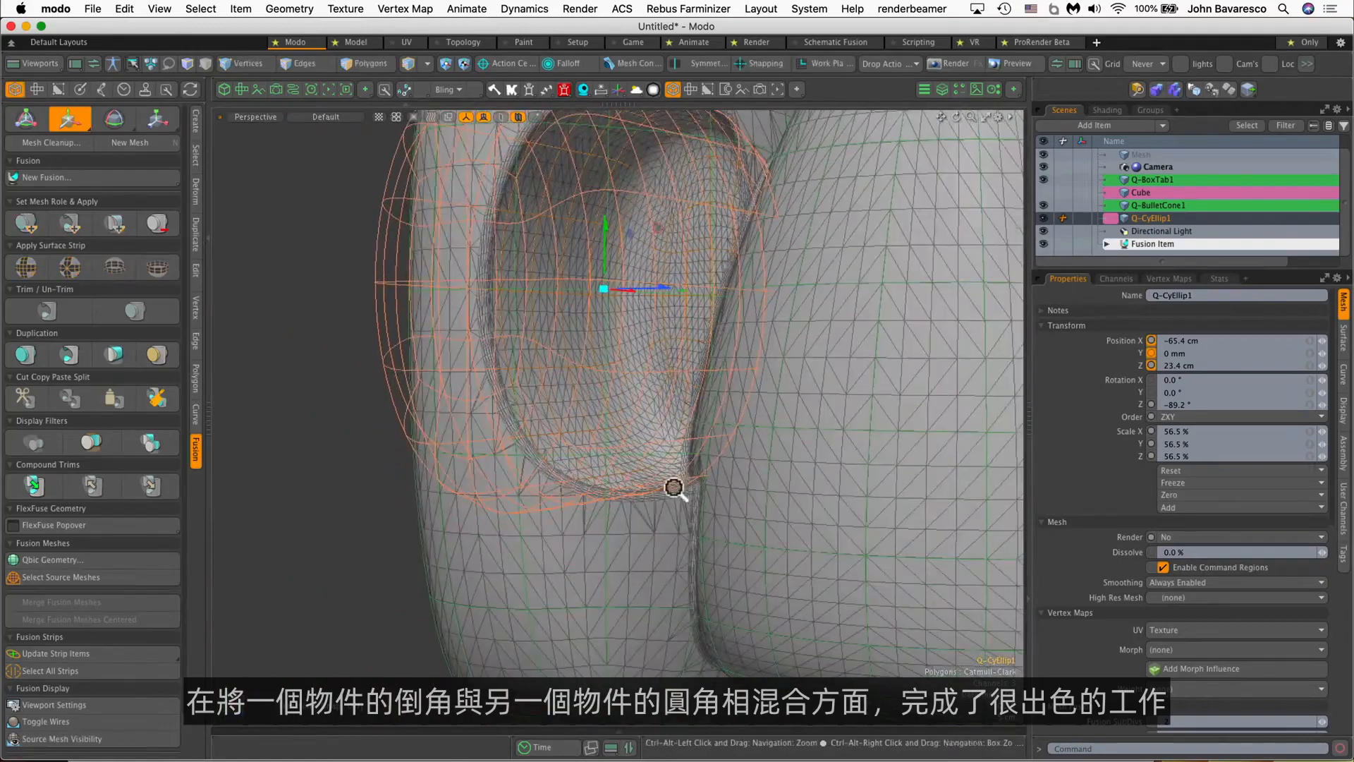
ctrl+alt+drag(674, 487, 764, 435)
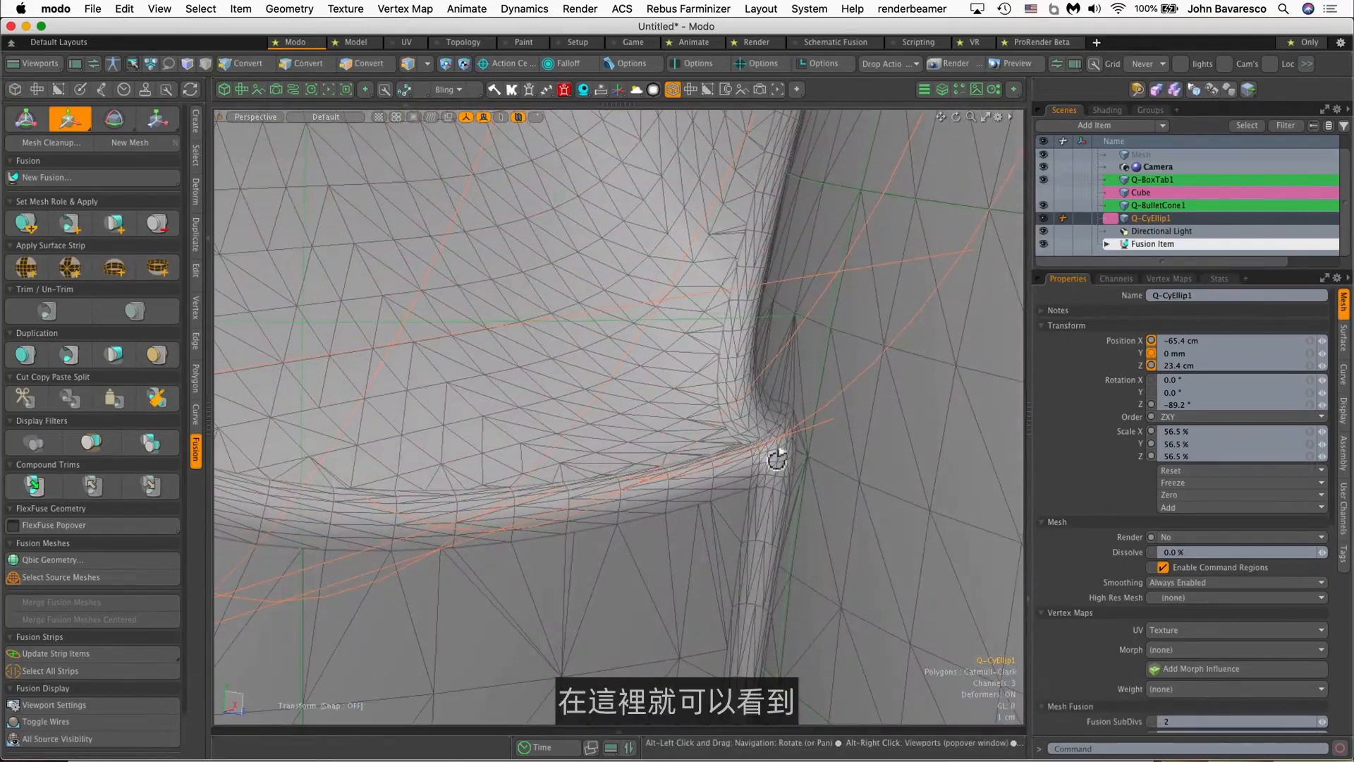
ctrl+alt+drag(768, 342, 628, 498)
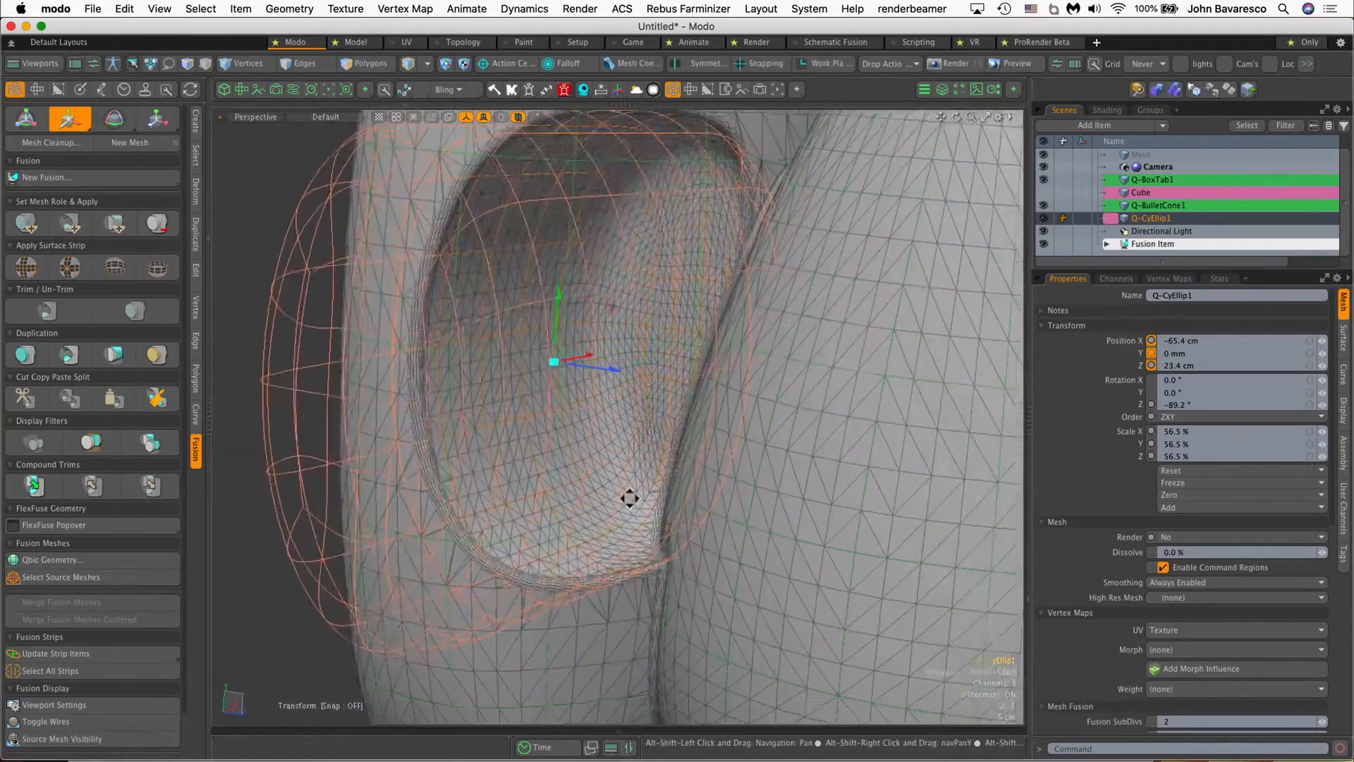
alt+shift+drag(645, 396, 524, 426)
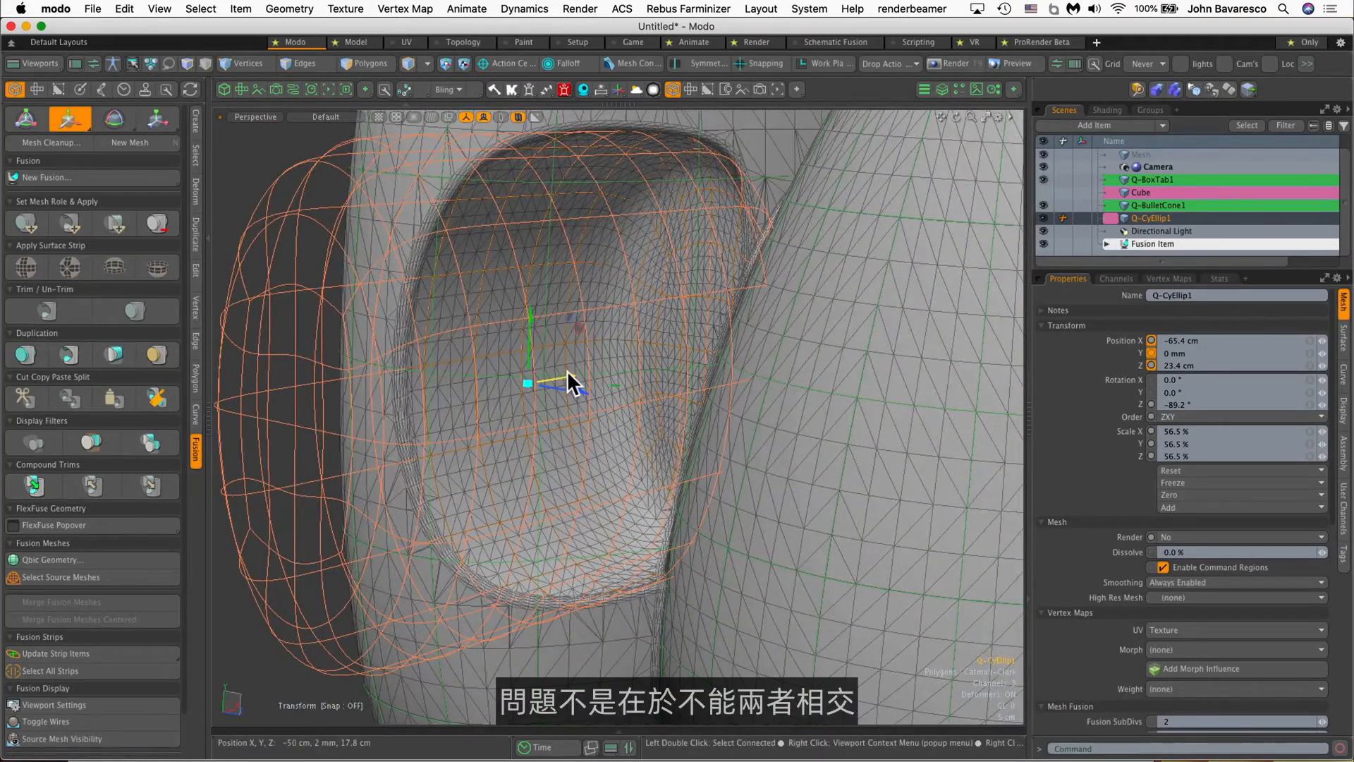
Step: Move the Q-CyEllip1 trim mesh back along X to -85.6 cm, clear of the cone's seam
drag(577, 327, 486, 337)
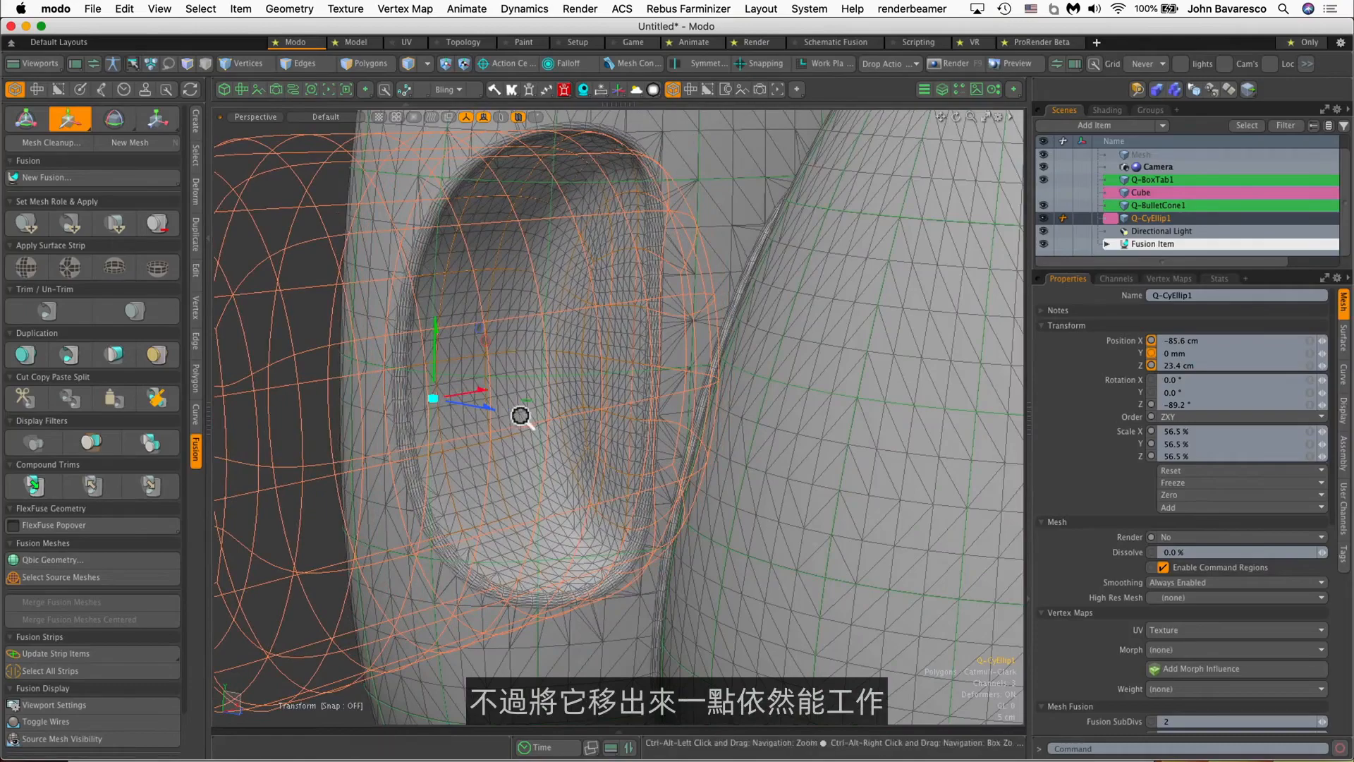
alt+drag(520, 417, 804, 468)
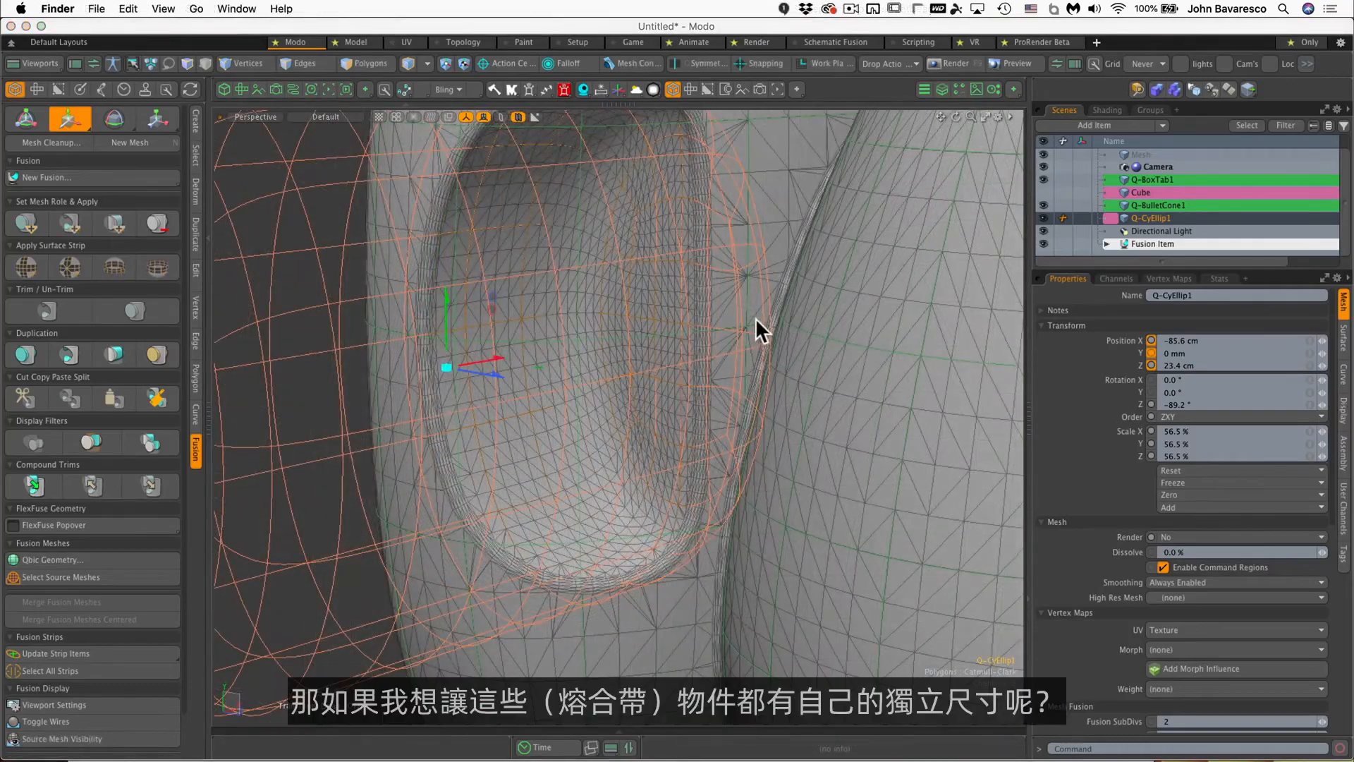
alt+drag(758, 328, 735, 345)
Step: Update the fusion strip items so that each strip can be edited individually
key(y)
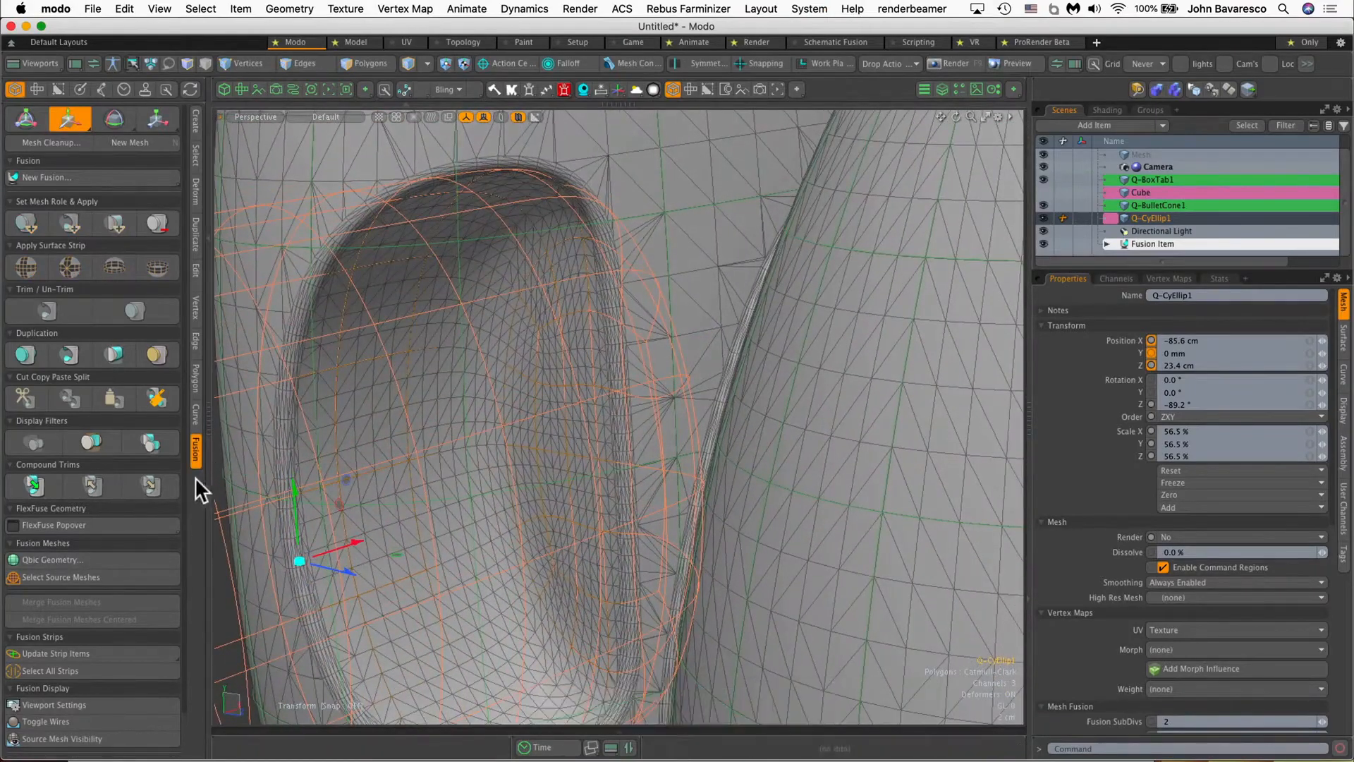
scroll(182, 529, down, 3)
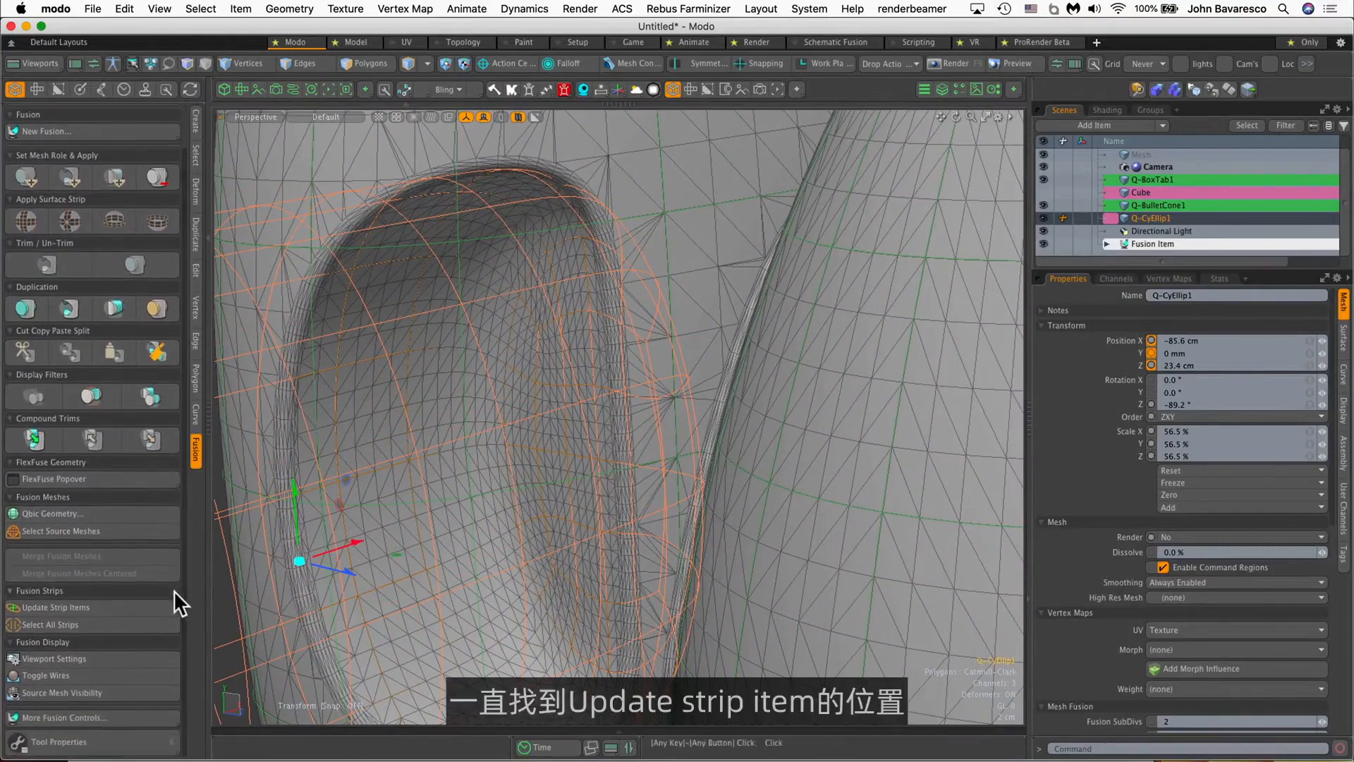
click(53, 604)
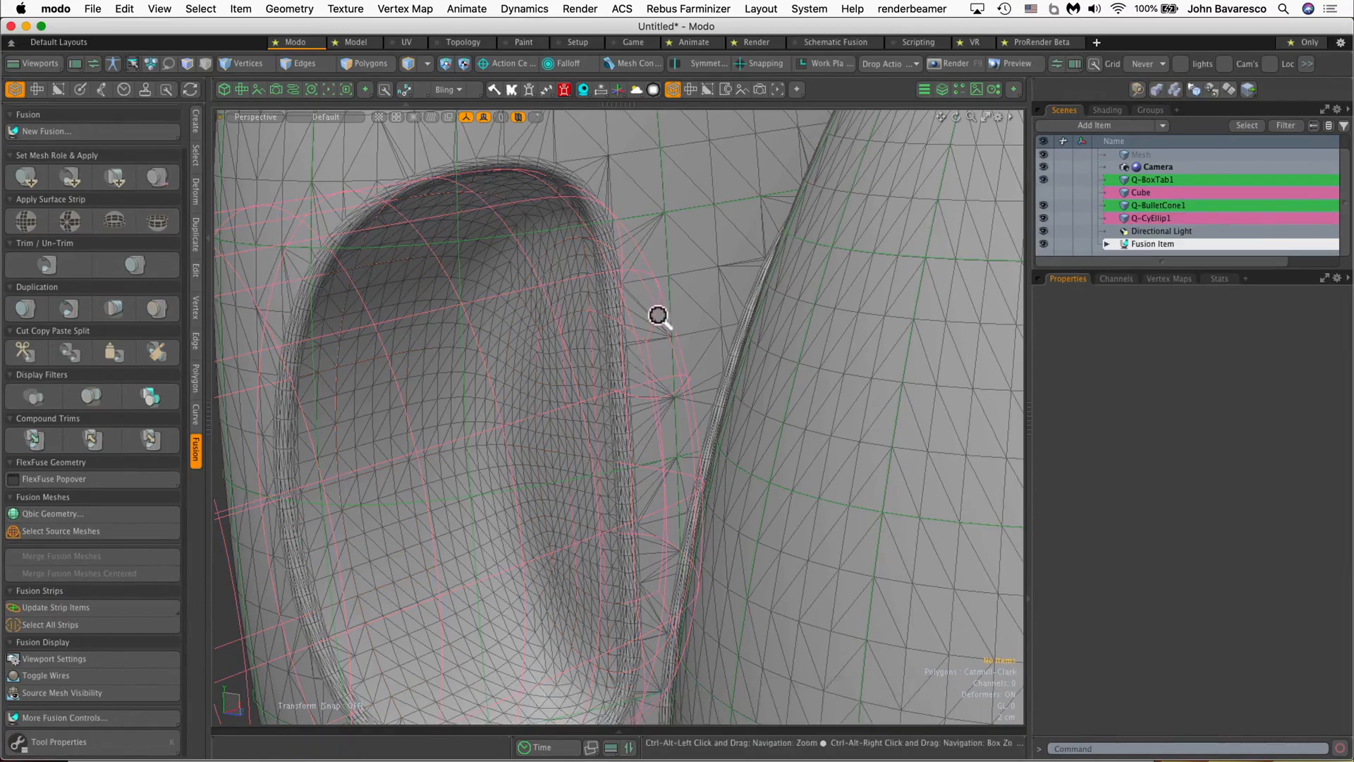
Step: Select the strip between Q-BulletCone1 and Q-BoxTab1 and bring up the Fusion Strips controls beside it
alt+drag(658, 314, 762, 248)
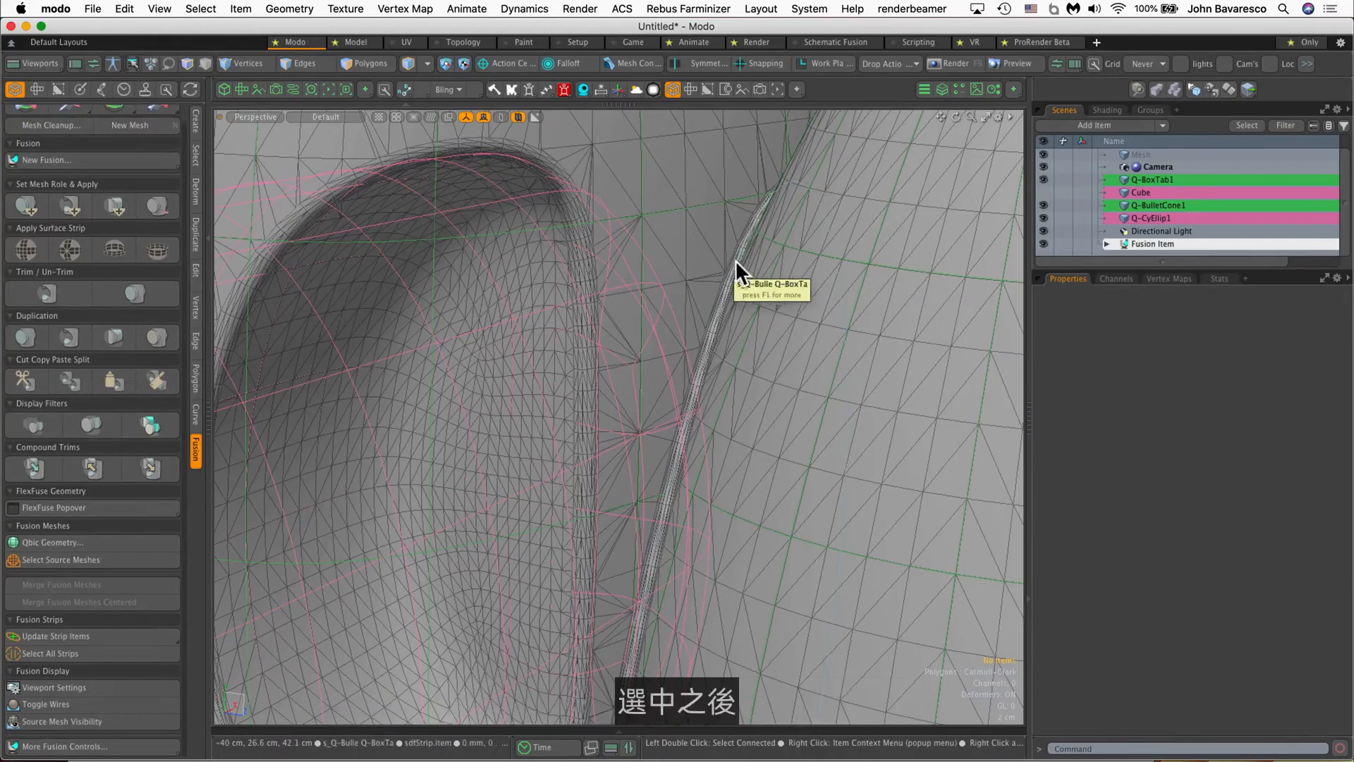
click(735, 259)
right_click(735, 259)
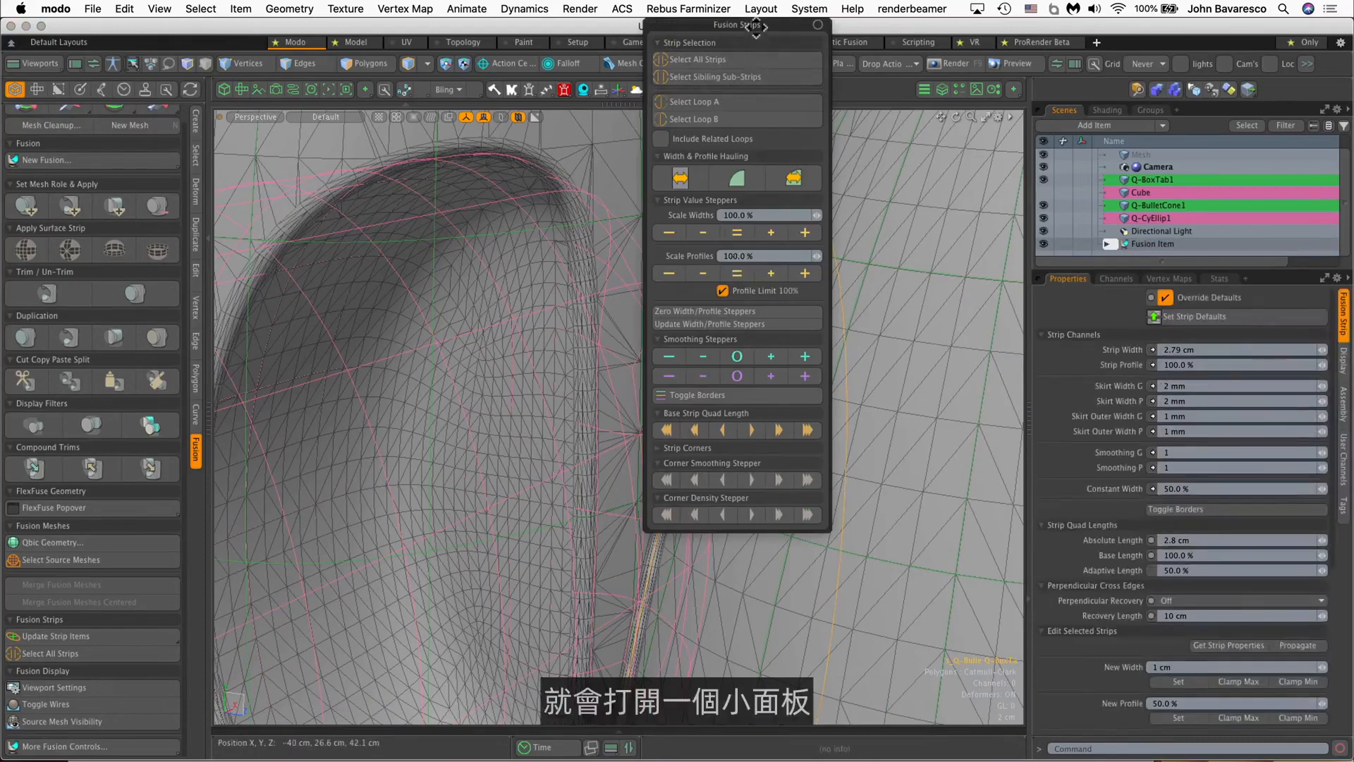
drag(722, 41, 370, 188)
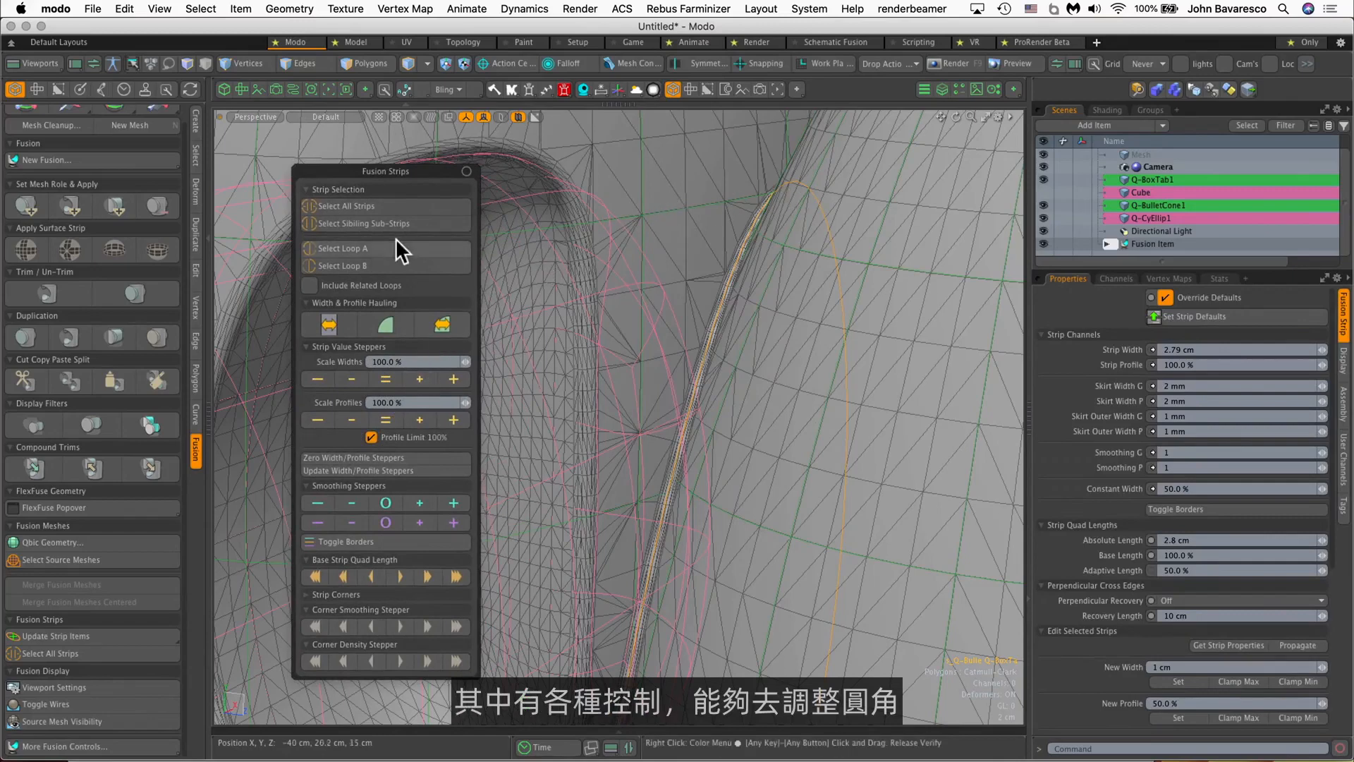
Step: Haul the width of the strip between the cone and the box tab to 5.65 cm
click(437, 324)
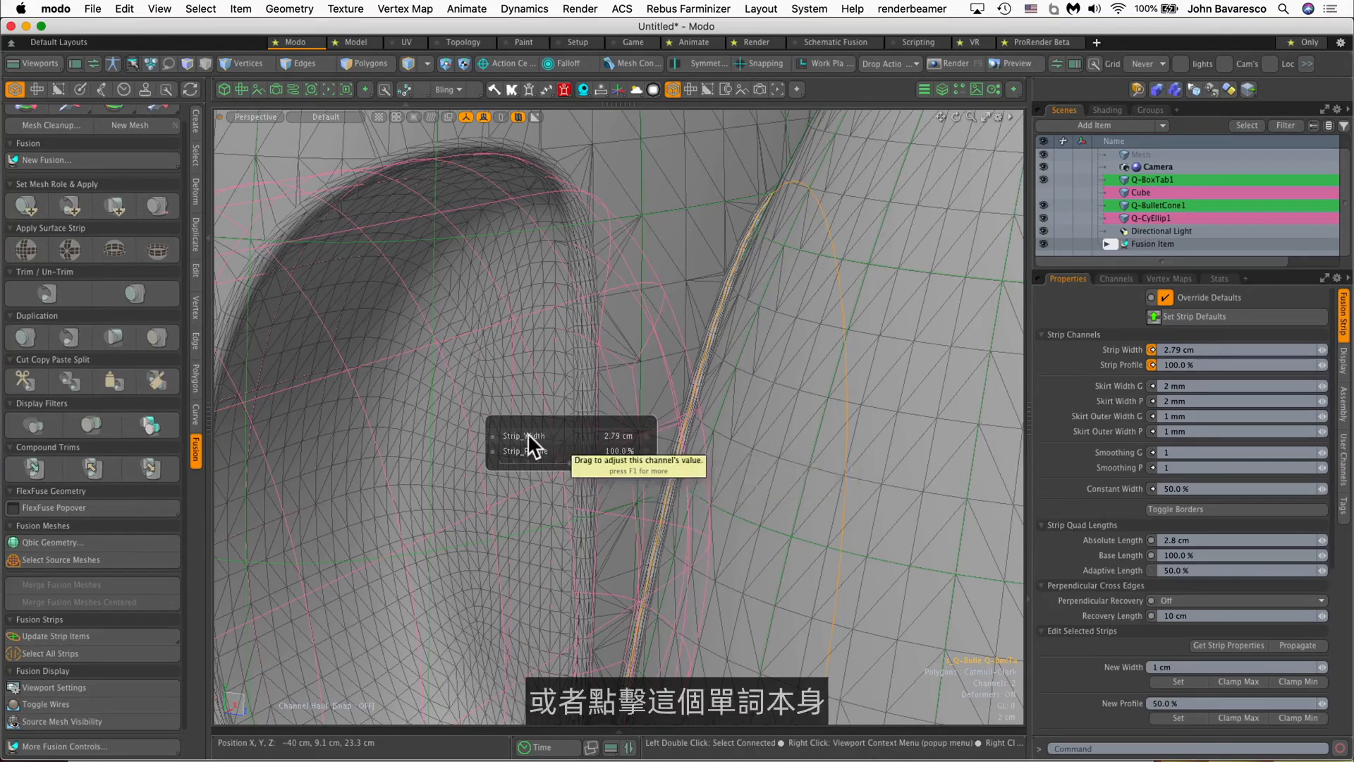
mouse_move(524, 436)
mouse_down()
mouse_move(561, 436)
mouse_move(517, 436)
mouse_move(546, 436)
mouse_up()
drag(656, 483, 845, 400)
Step: Try a 200% profile on the seam strip along the cone, and flatten the strip profile to 0.1%
ctrl+alt+drag(725, 282, 777, 247)
alt+shift+drag(777, 247, 762, 434)
alt+drag(713, 327, 740, 308)
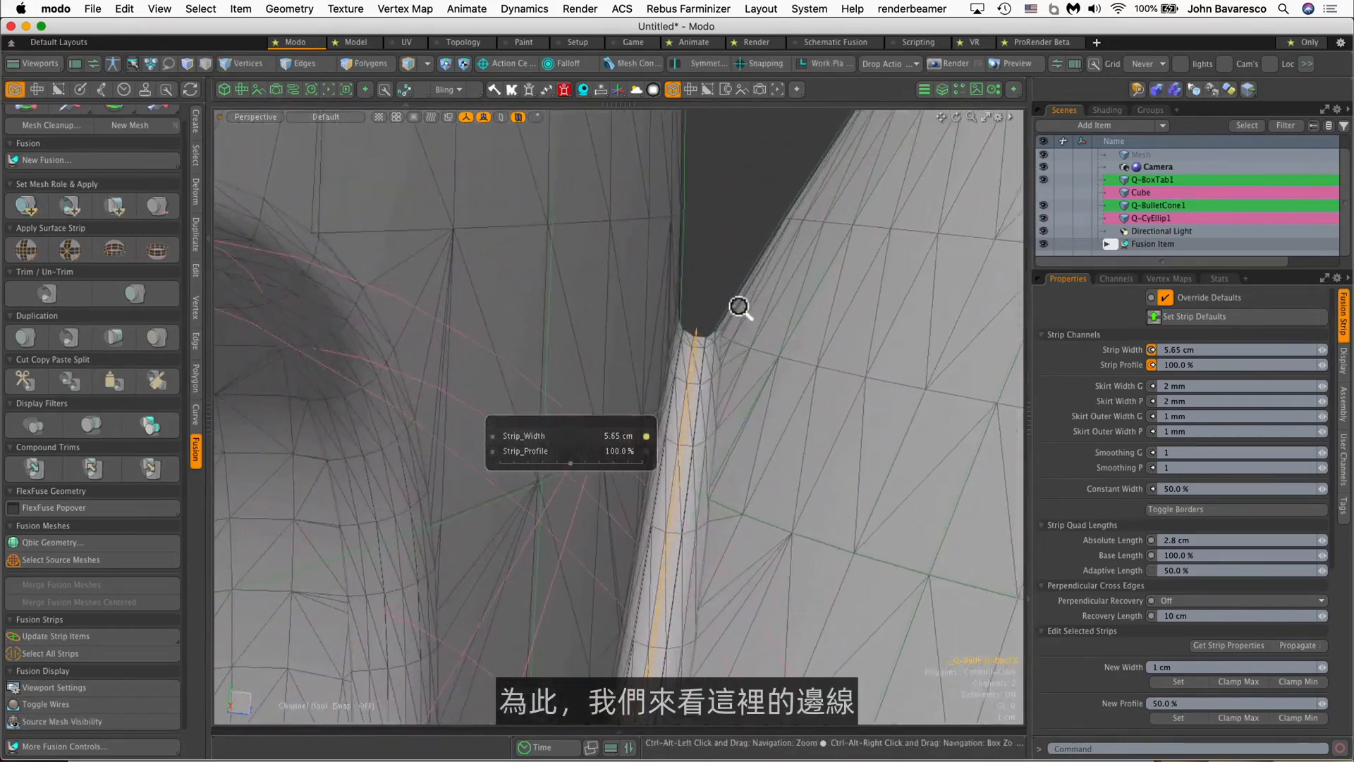
alt+shift+drag(736, 367, 733, 395)
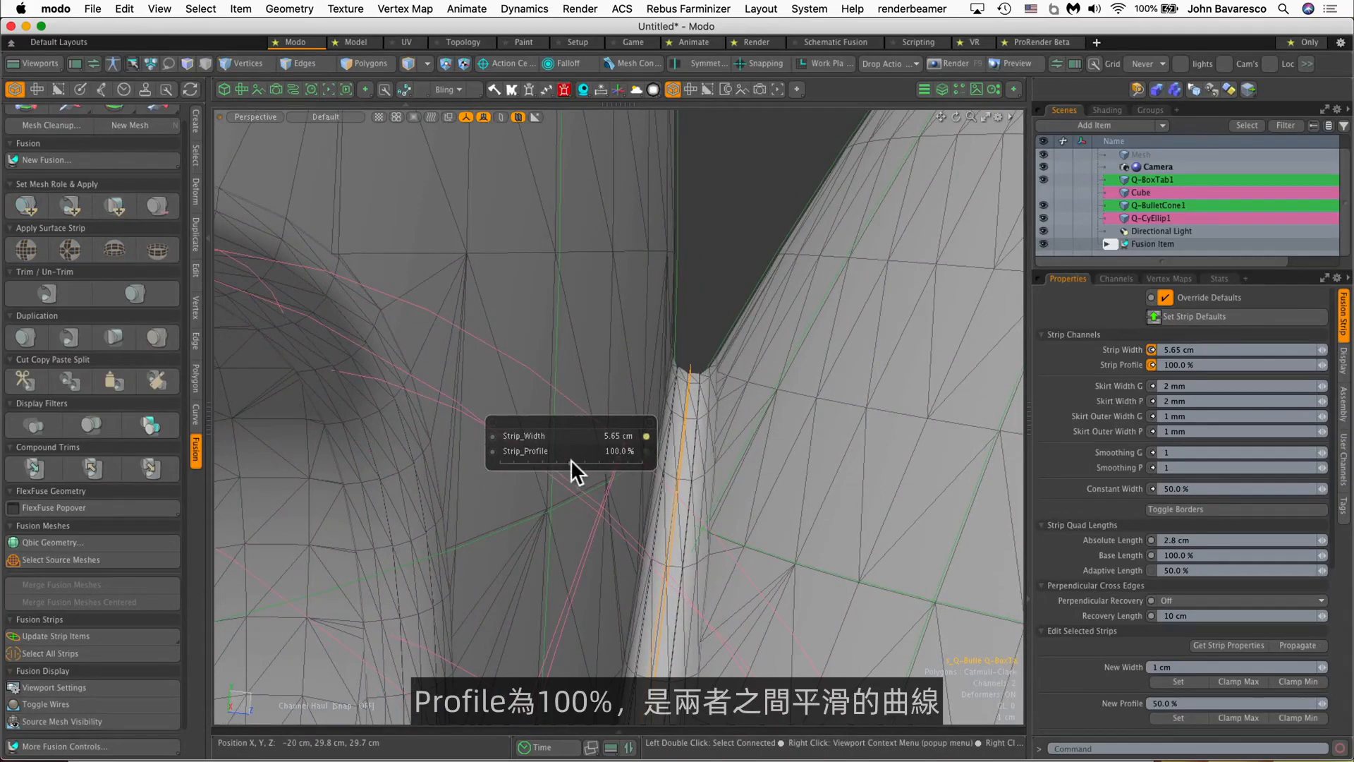
drag(571, 462, 641, 463)
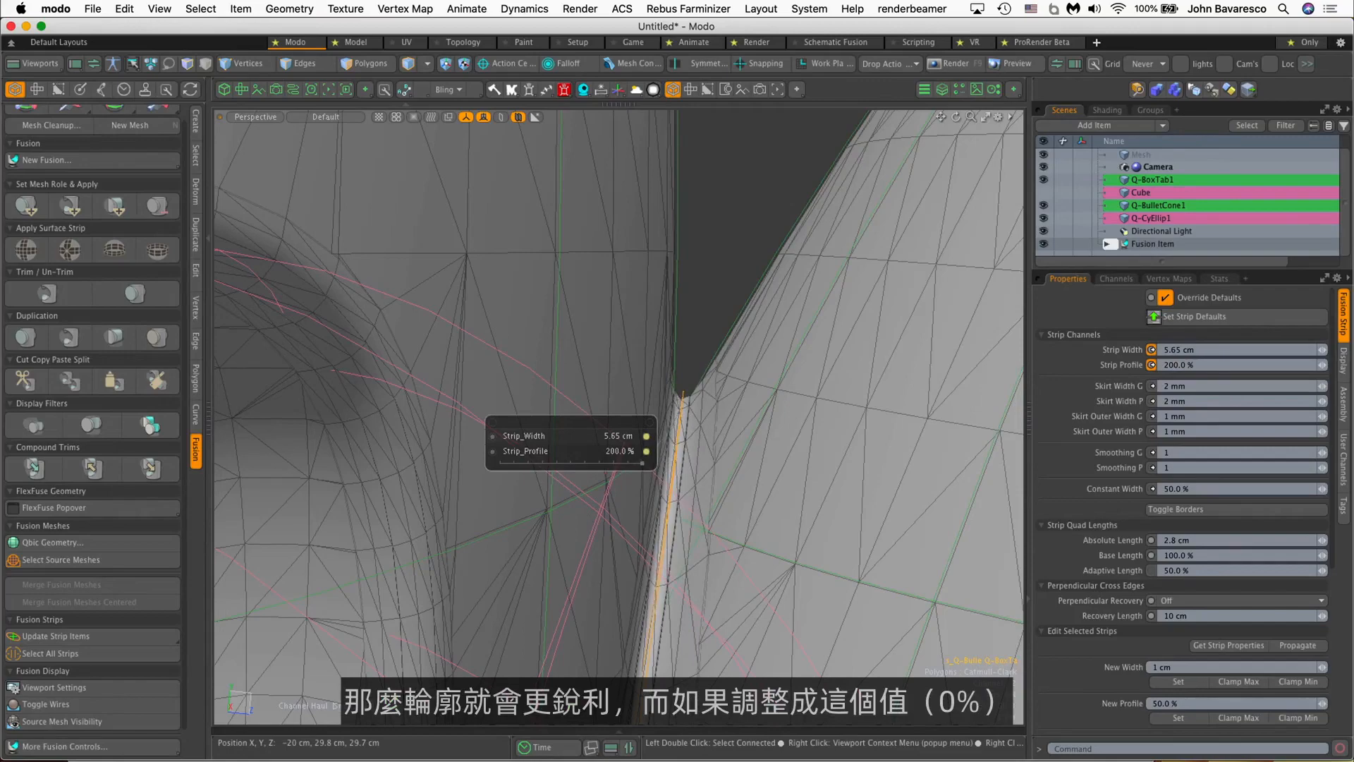
drag(642, 463, 500, 463)
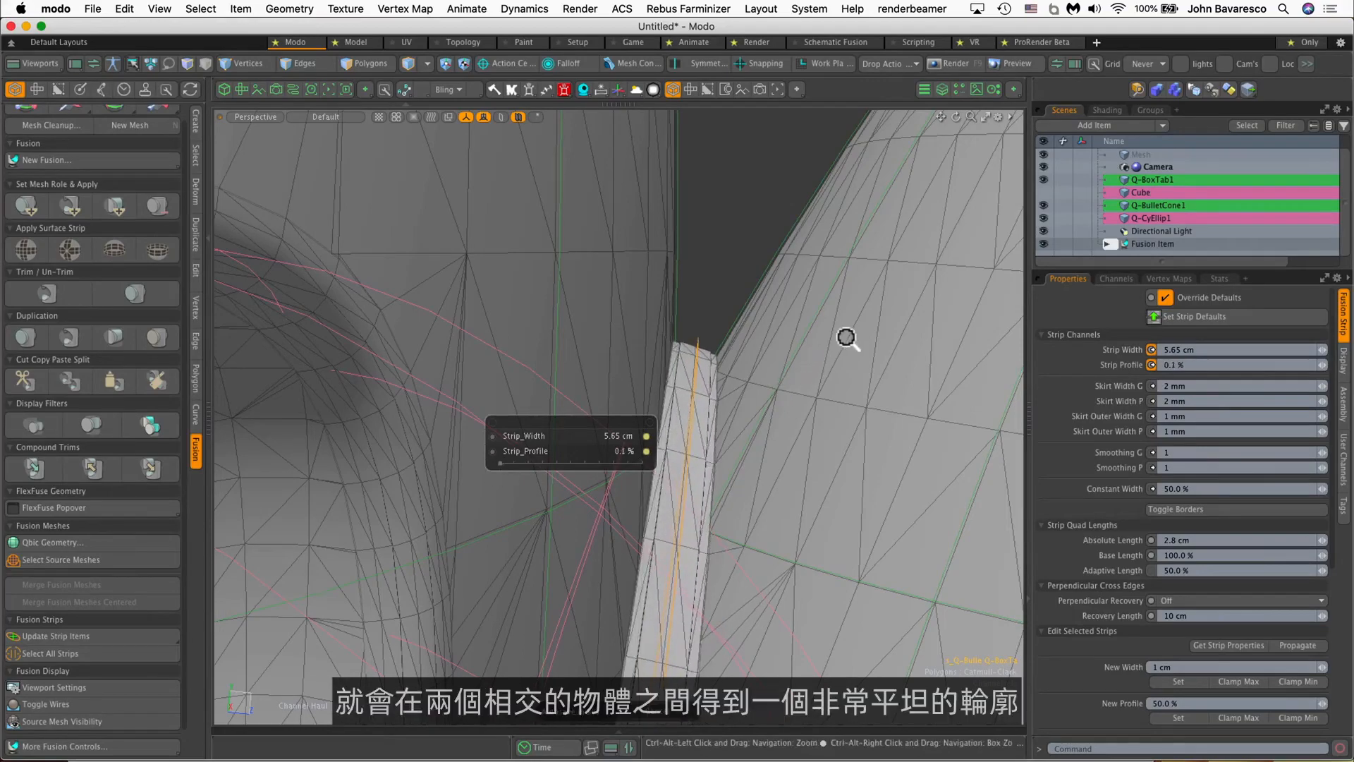
Step: Hide the Q-CyEllip1 trim mesh to clear the view of the recess
alt+drag(810, 339, 786, 370)
alt+drag(775, 378, 861, 305)
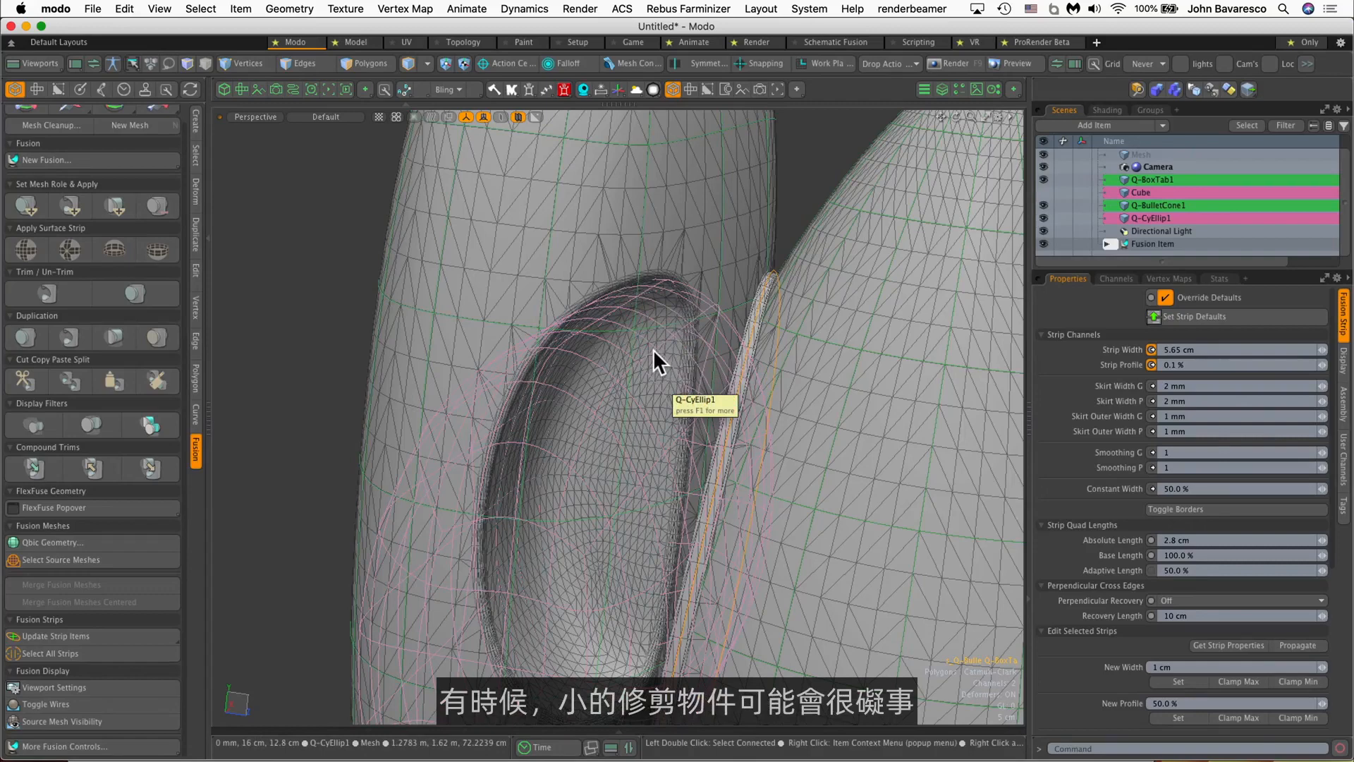
click(1042, 217)
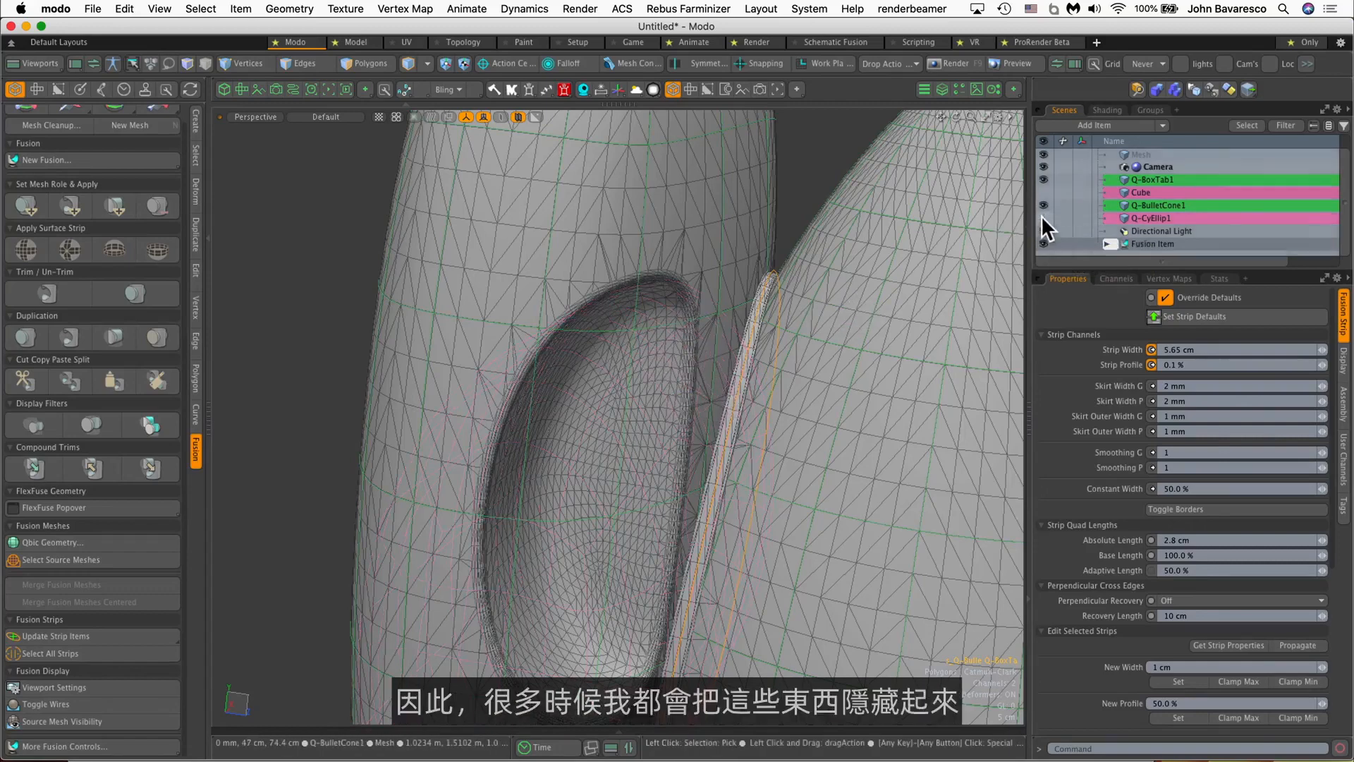
Step: Select the strip around the recess's rim and haul its width to 2.05 cm and its profile to 122%
click(645, 279)
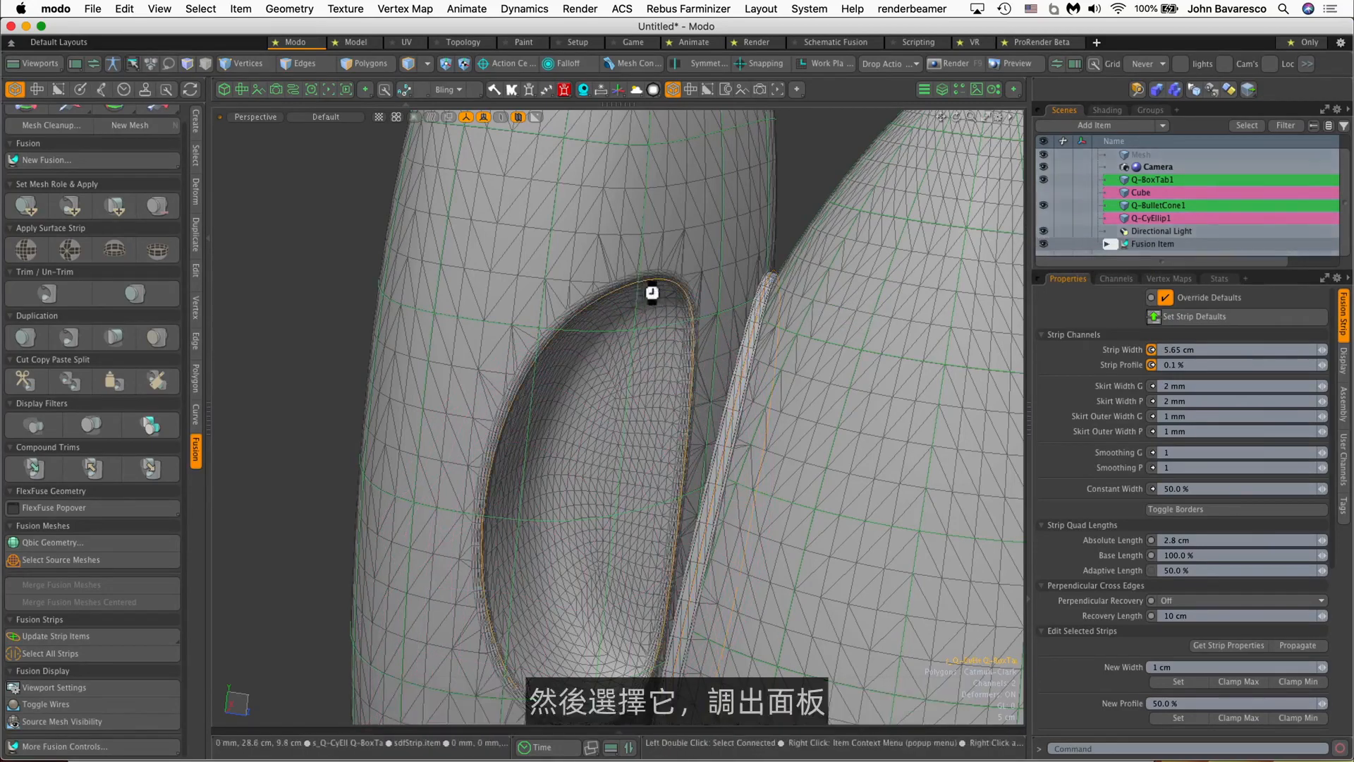
key(ctrl+alt+f)
drag(633, 31, 289, 173)
click(357, 324)
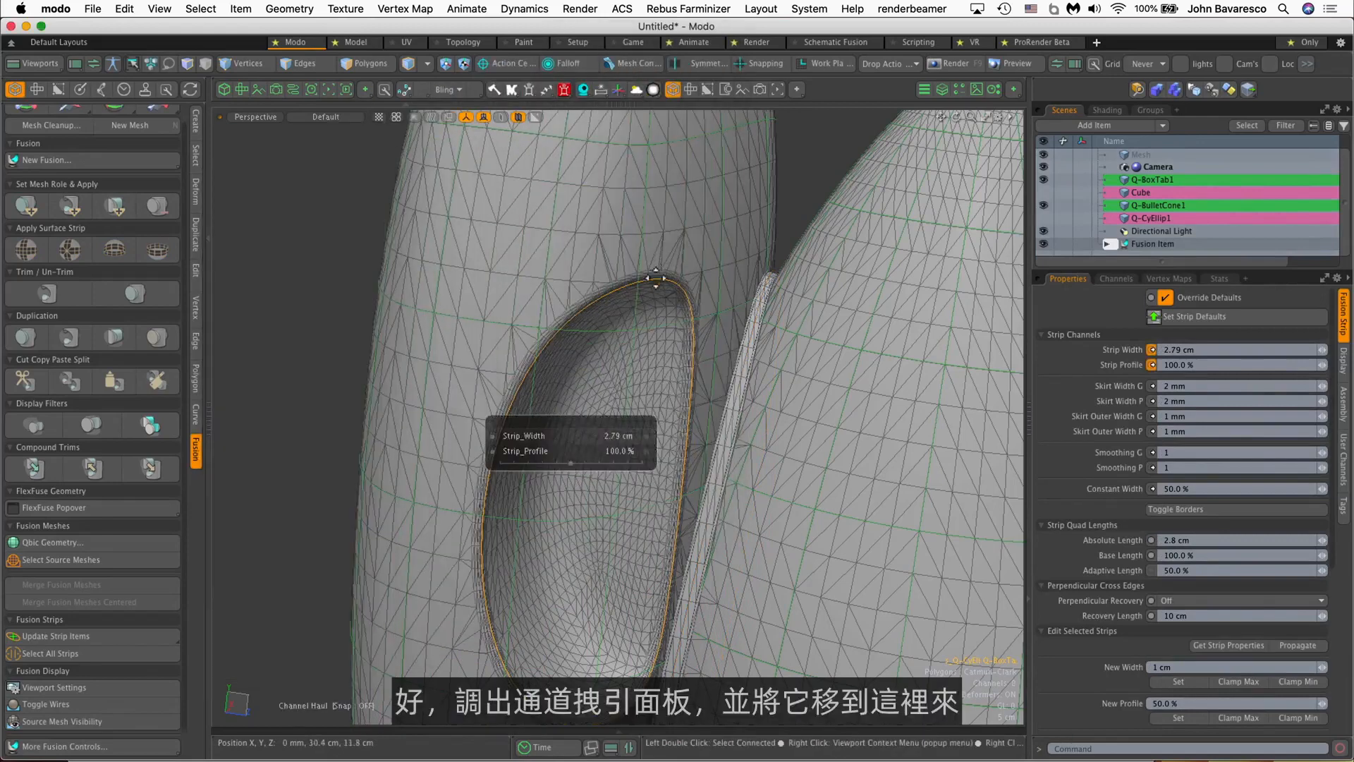
drag(584, 418, 724, 180)
ctrl+alt+drag(620, 290, 650, 396)
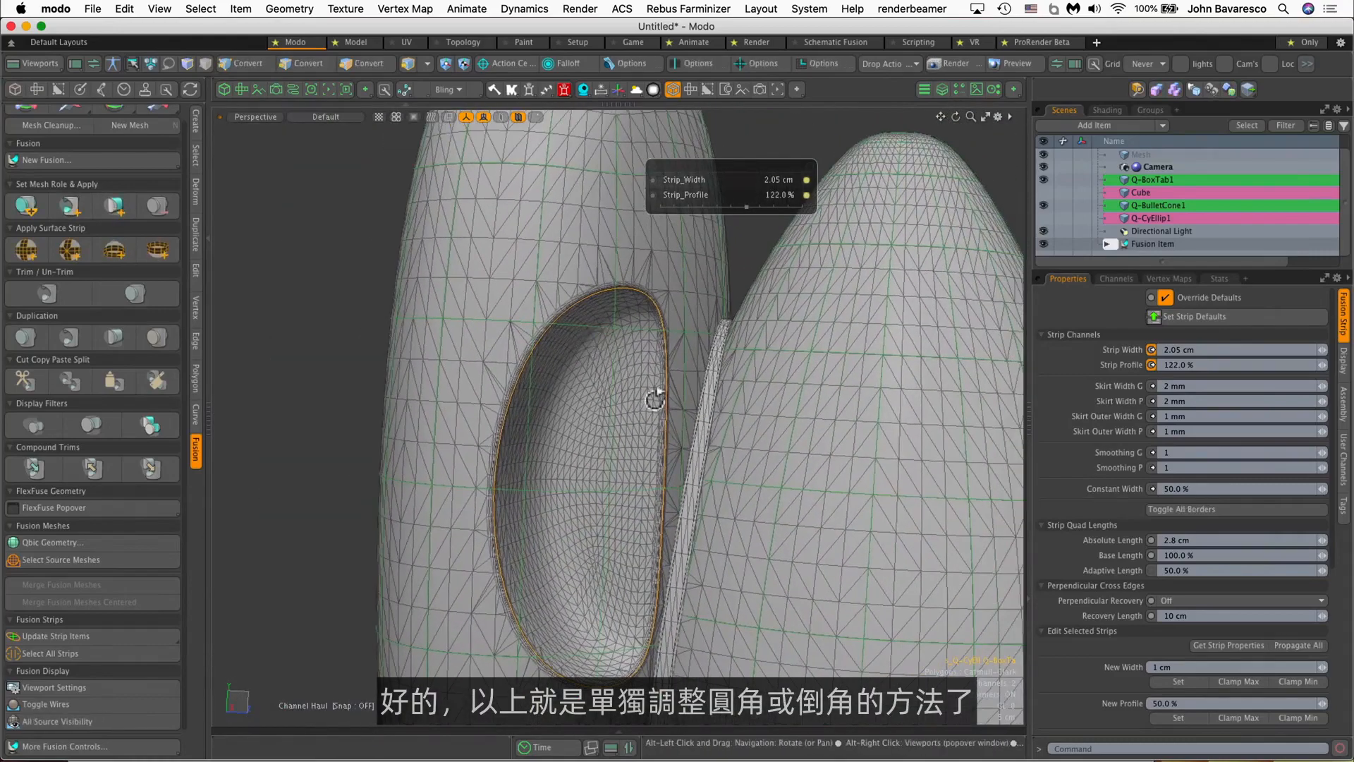